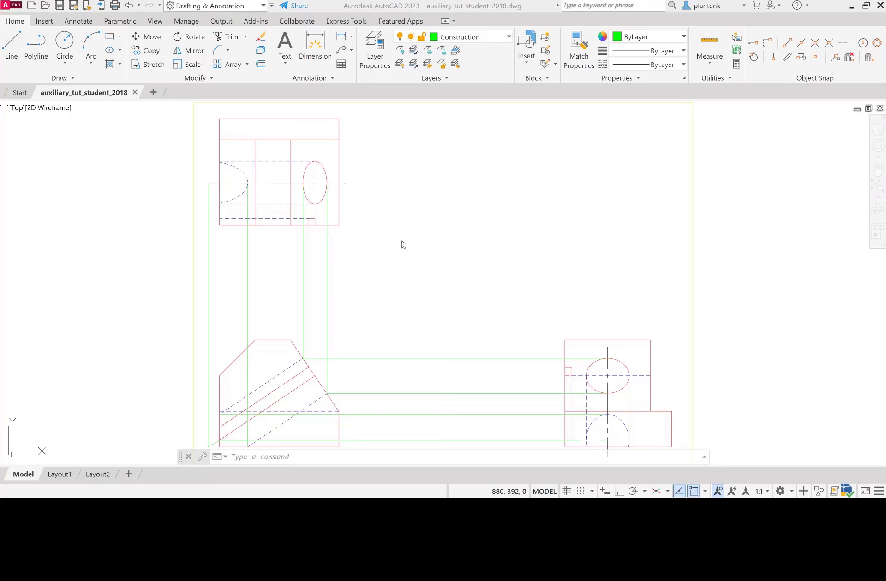
Save the drawing as Auxiliary Tut in the Auxilary folder, replacing the existing file
click(76, 4)
click(76, 6)
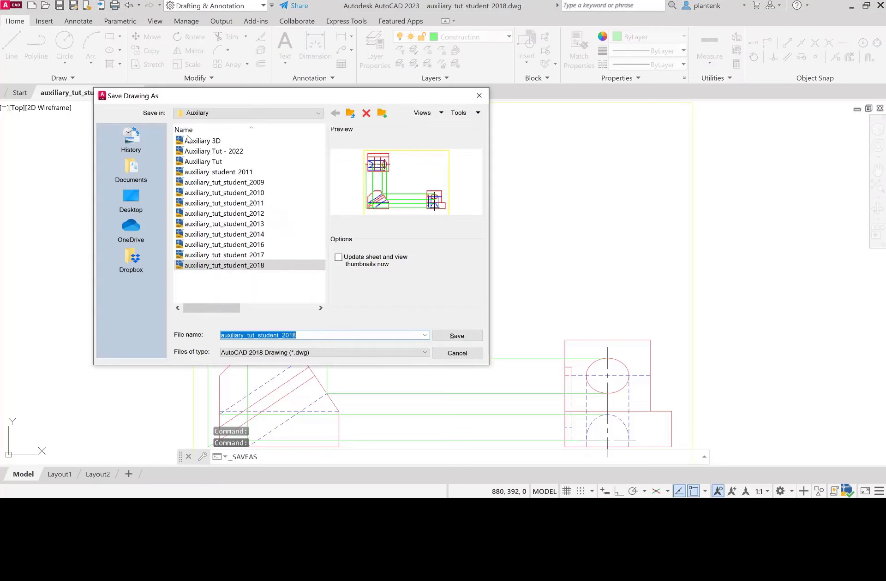
click(214, 162)
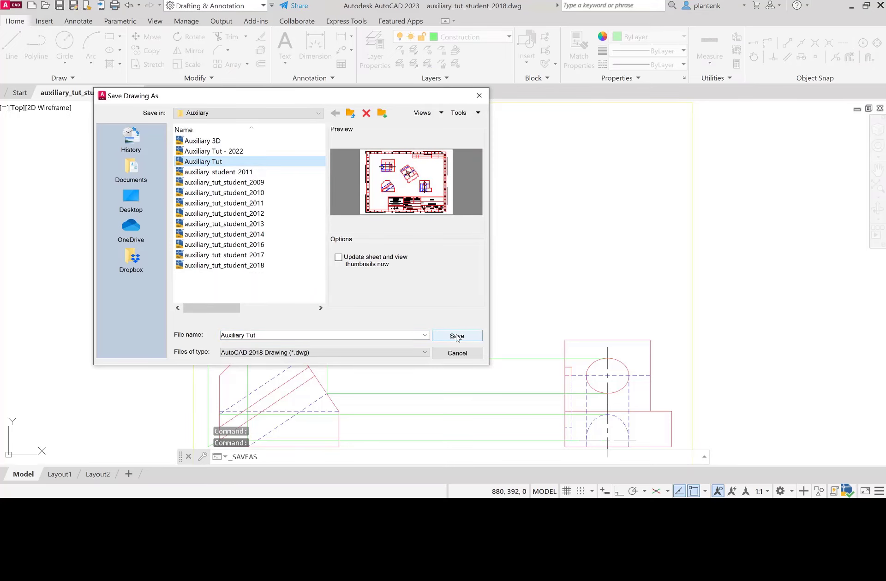
click(437, 335)
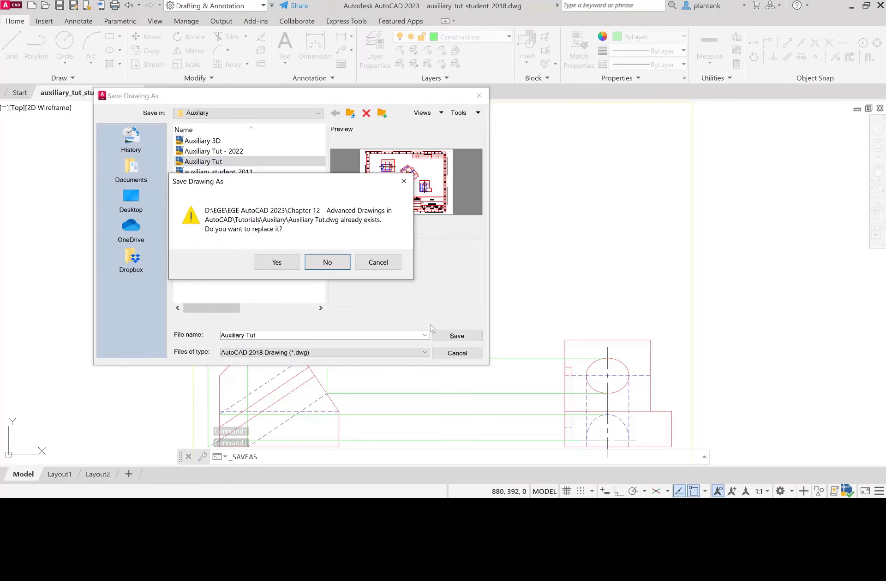
click(277, 262)
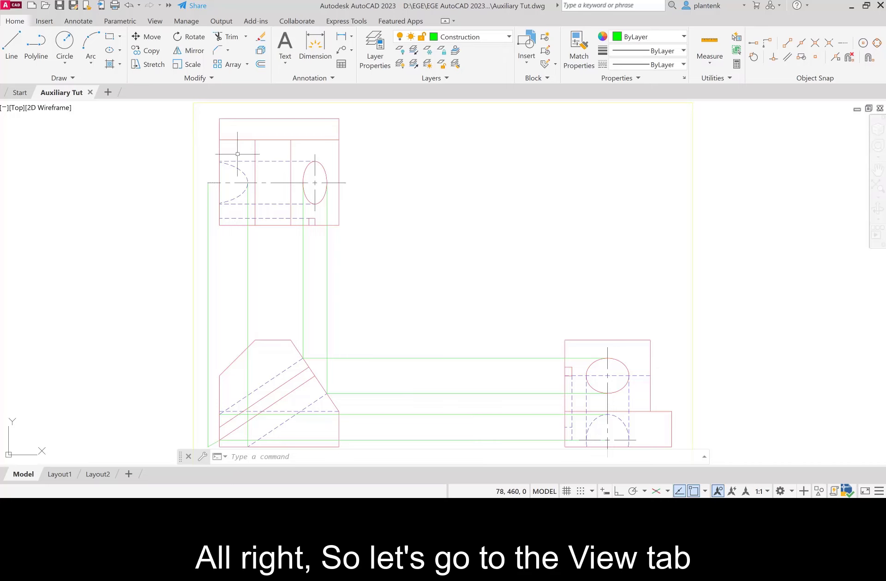
Rotate the UCS 34 degrees about the Z axis
click(154, 21)
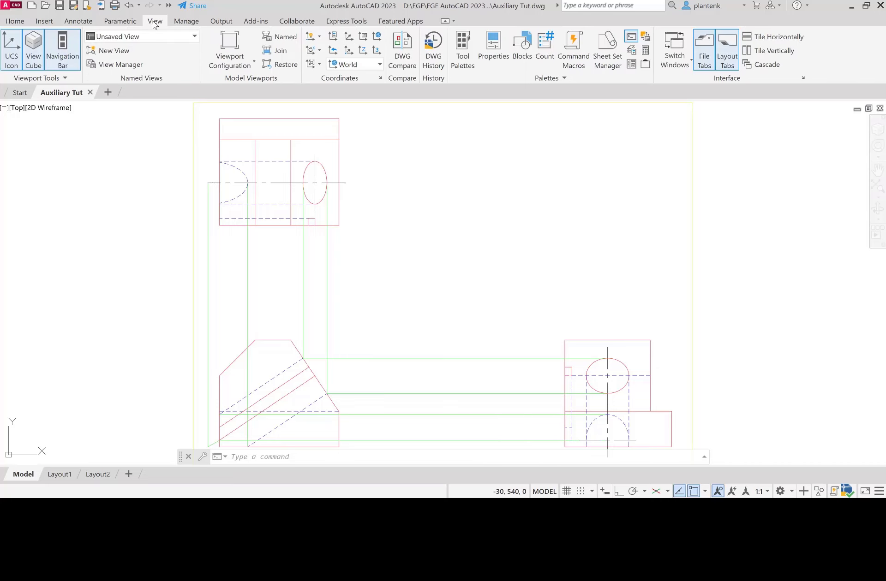
right_click(317, 80)
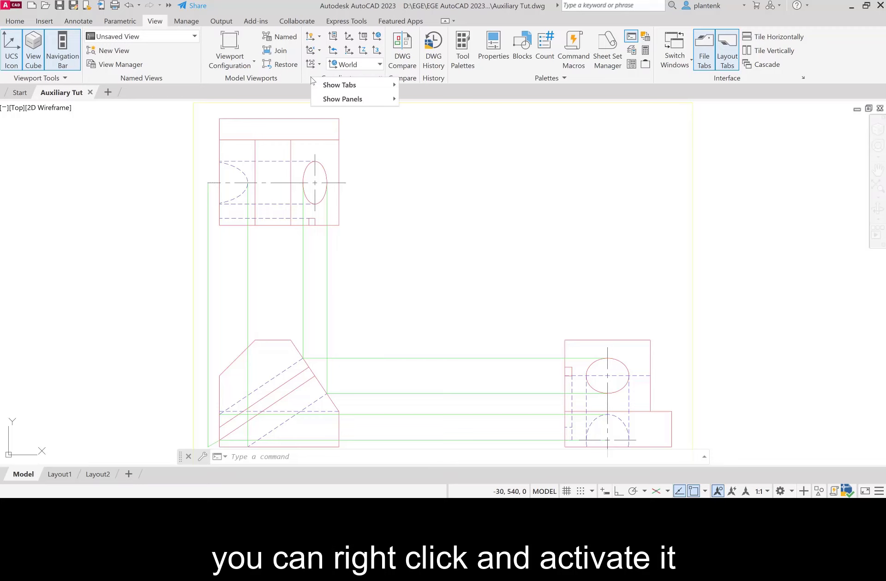
mouse_move(329, 99)
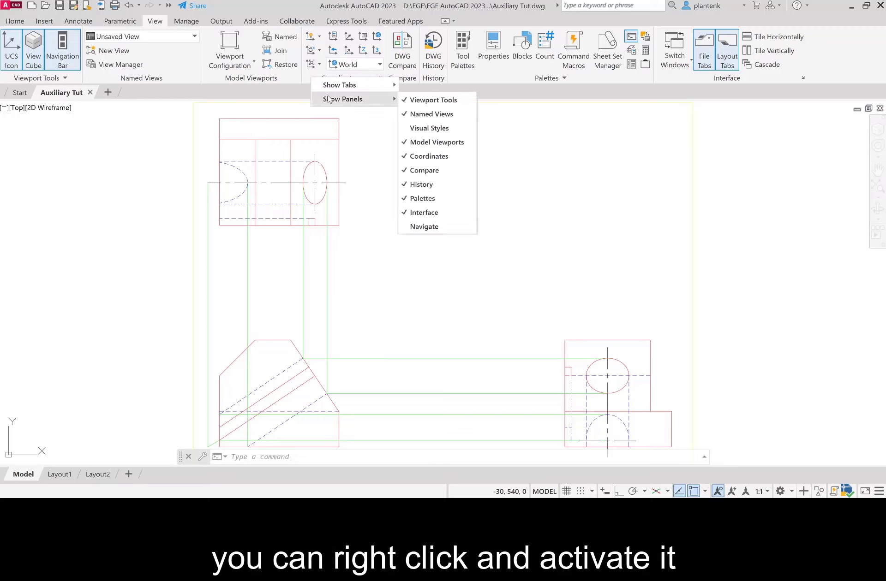
click(376, 140)
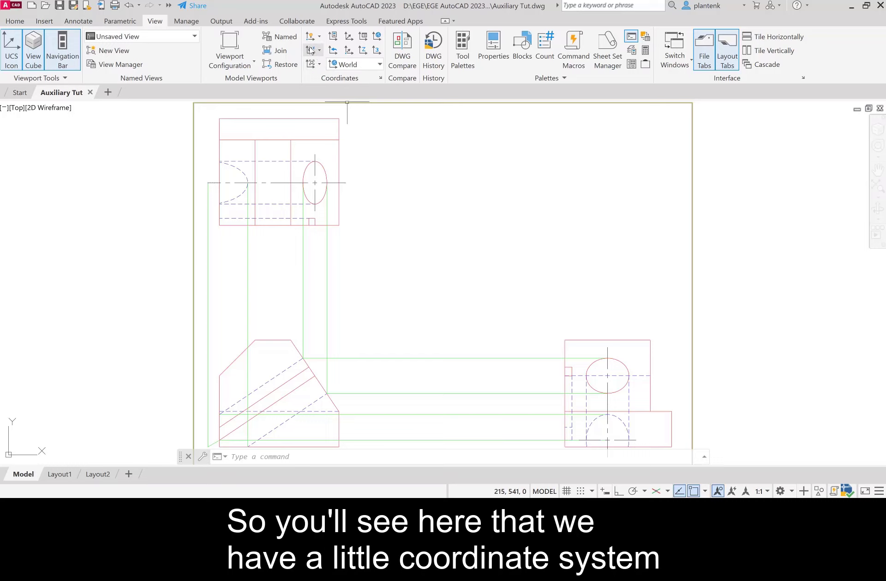
click(320, 50)
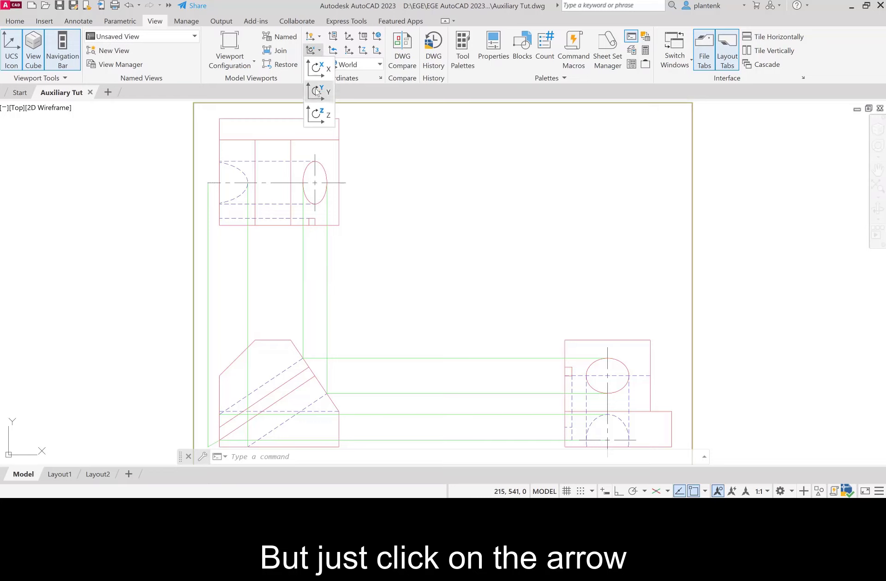
click(318, 115)
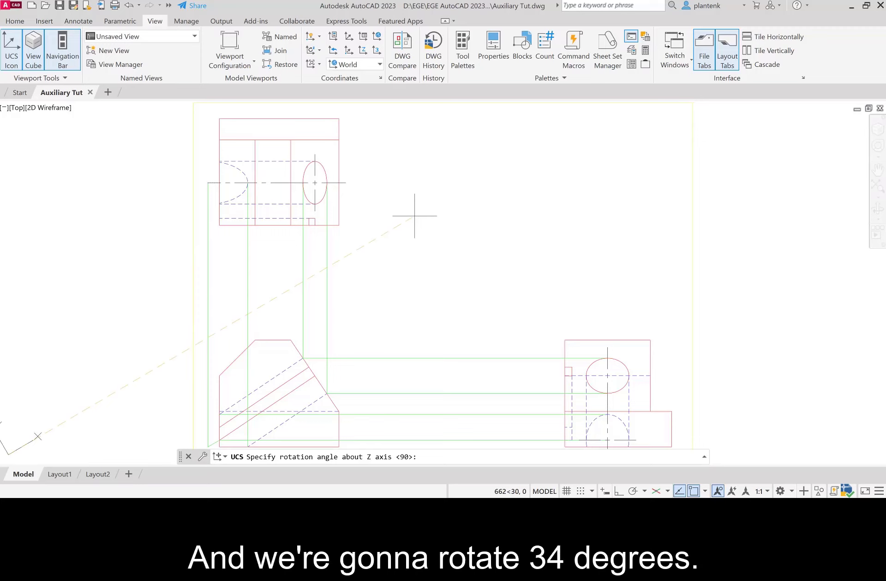
text(3)
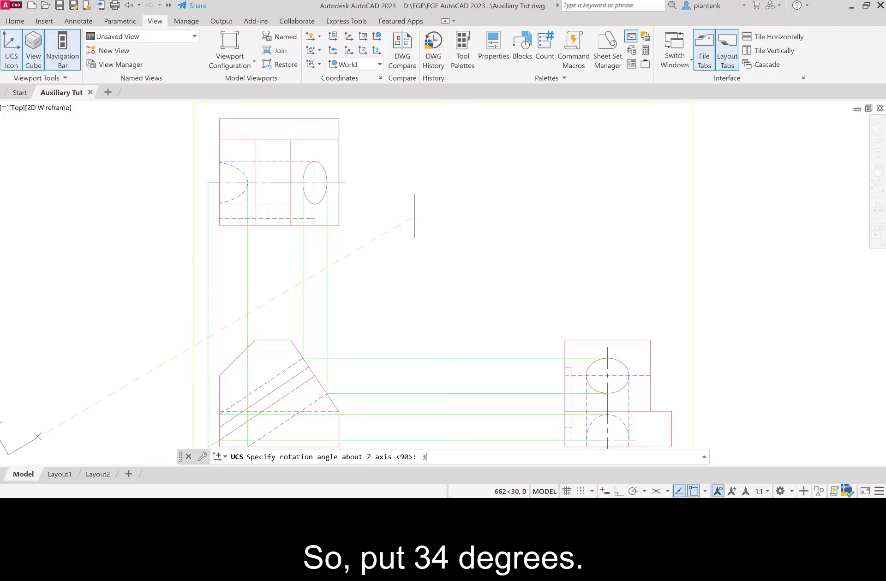
text(4)
key(Return)
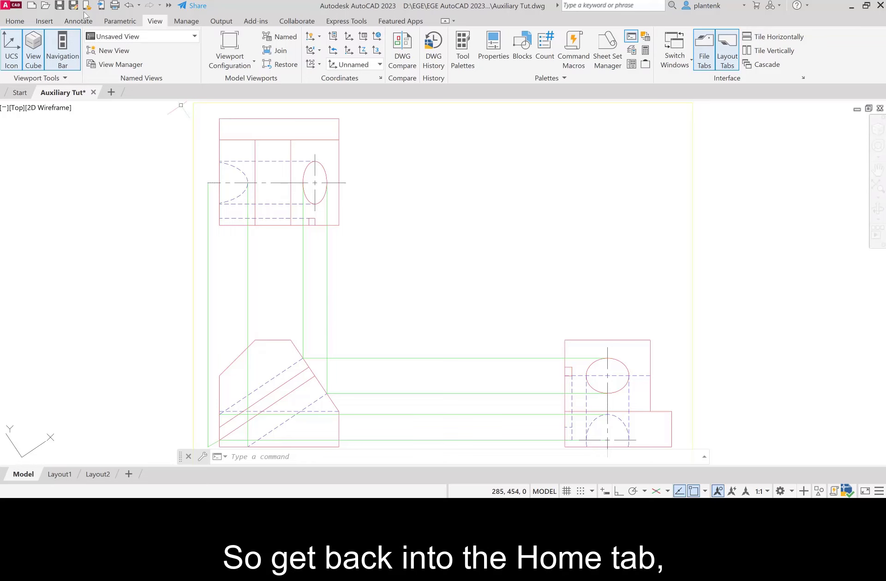
Draw horizontal construction lines in the rotated UCS through both ends of the front view's left chamfer and its top-right corner
click(13, 21)
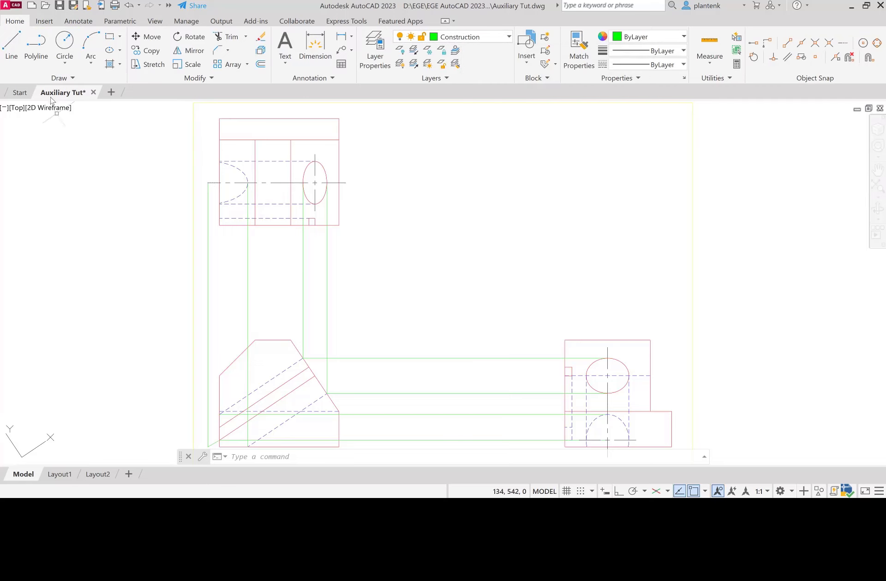
click(74, 79)
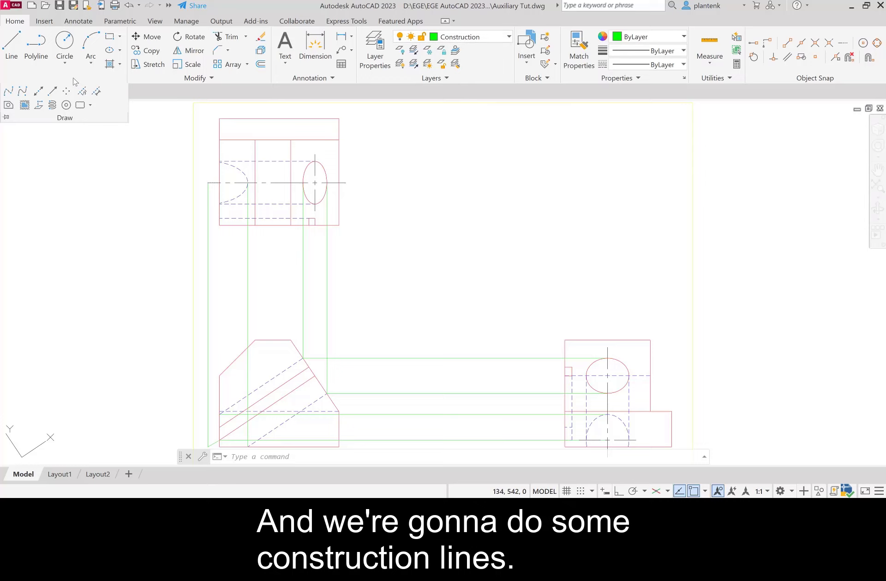
click(39, 92)
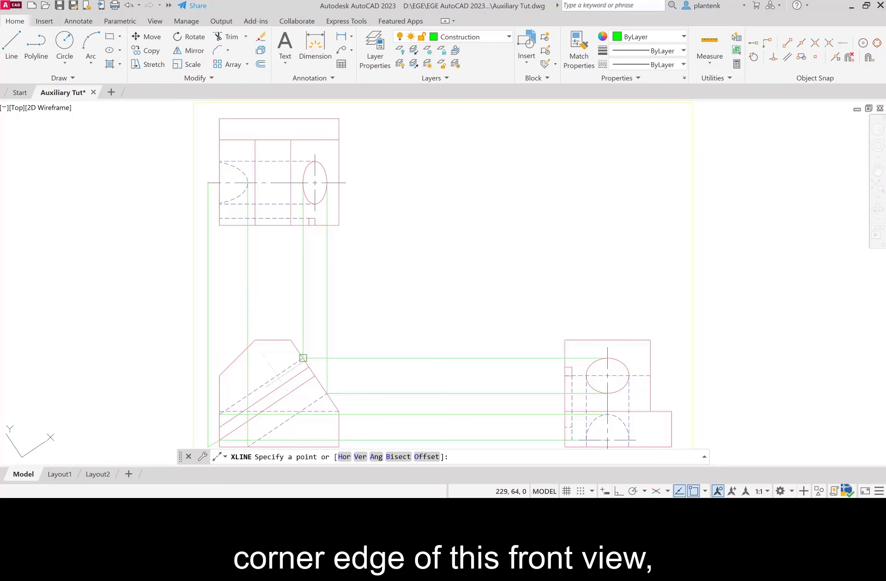
click(344, 457)
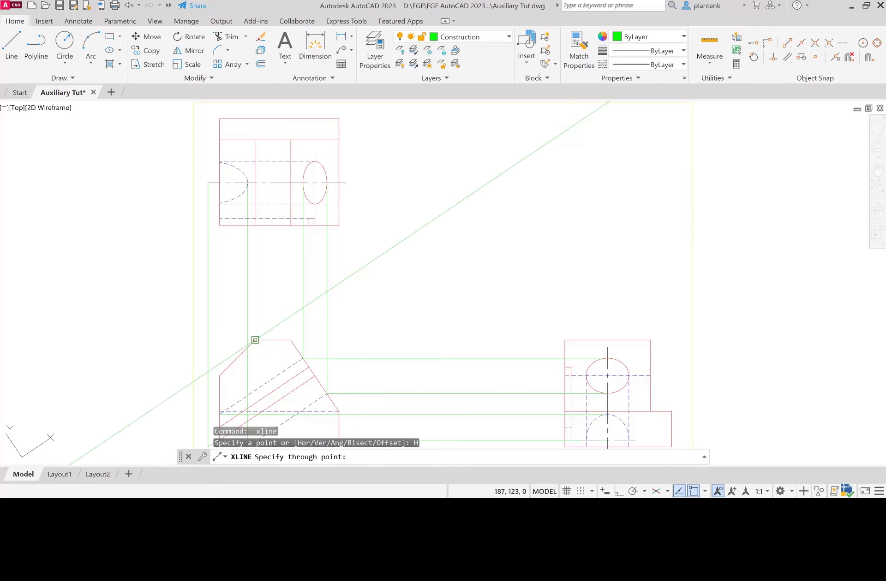
click(255, 339)
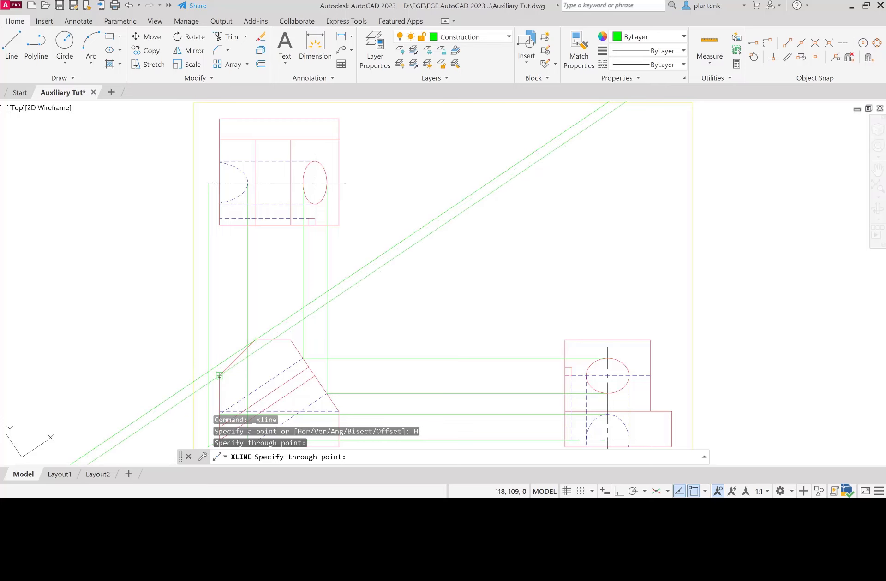
click(219, 375)
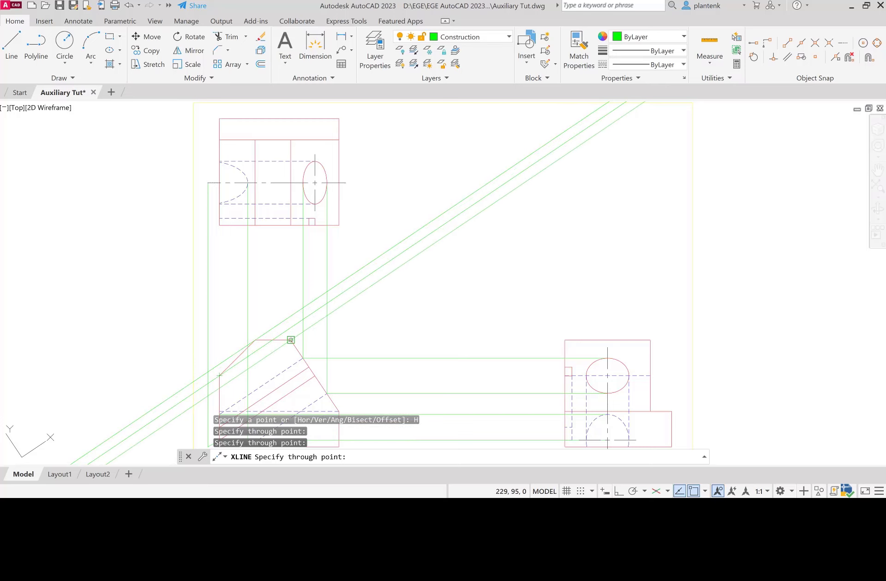
click(291, 340)
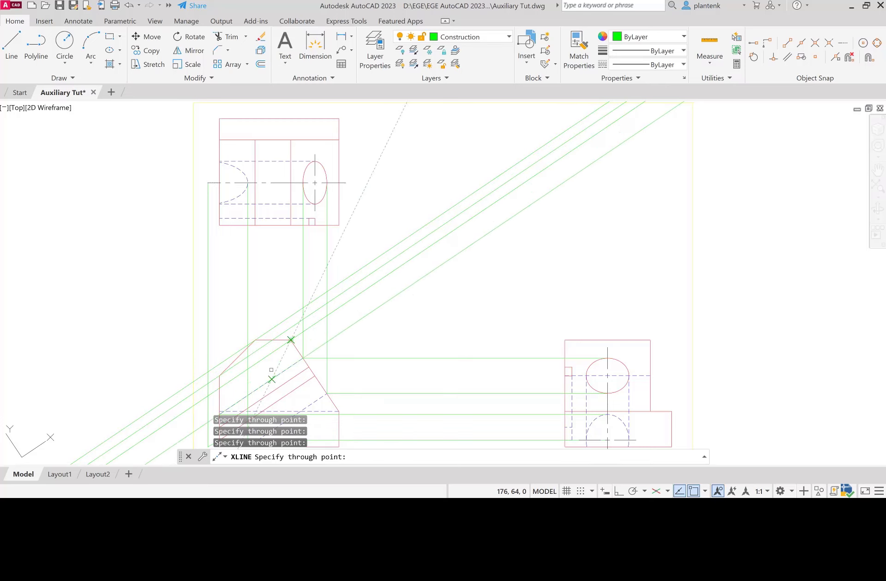
Add construction lines through the left end of the front view's horizontal hidden line, the hole's upper edge and both slot edges on the slope
middle_drag(270, 370, 291, 289)
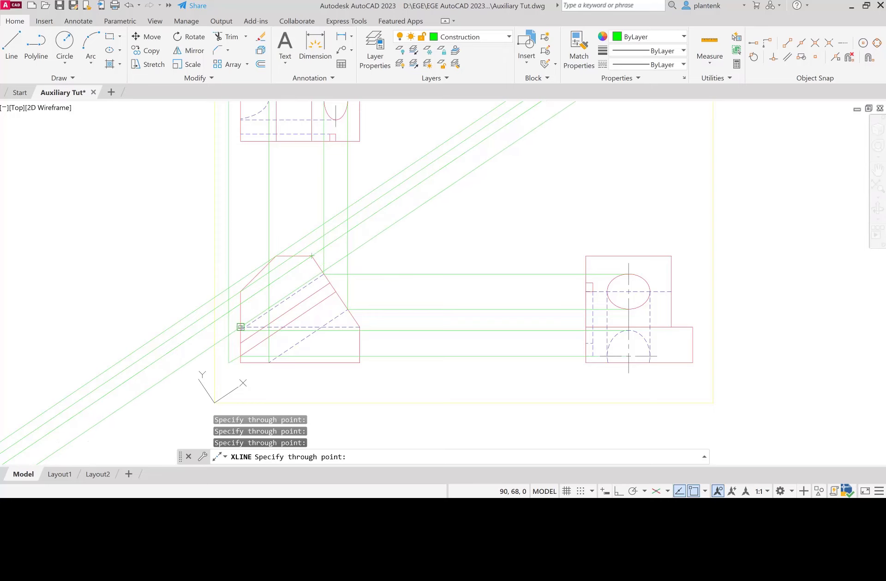
click(241, 327)
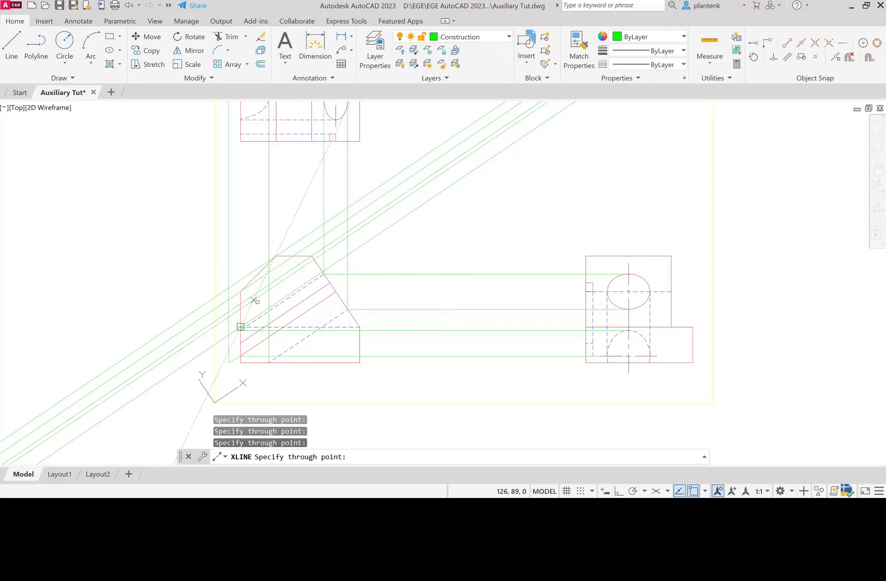
click(324, 274)
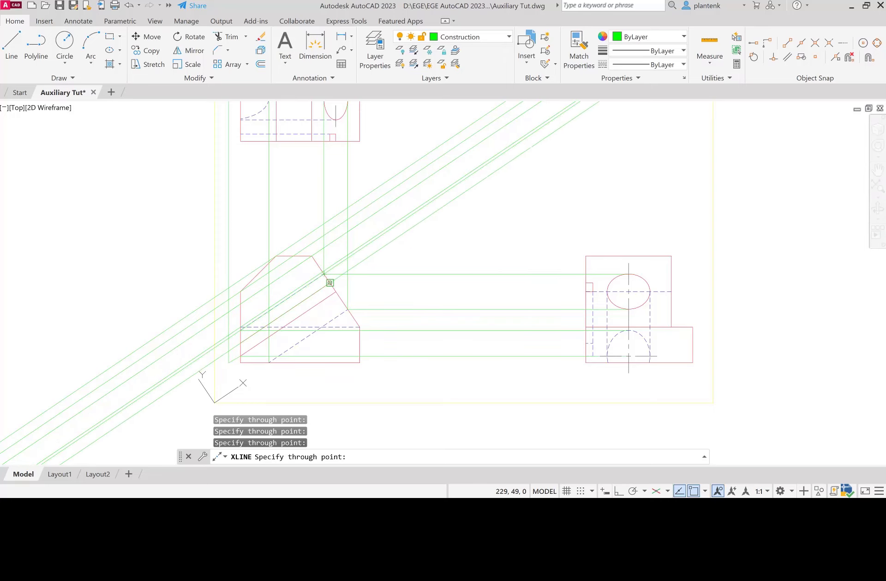
click(329, 282)
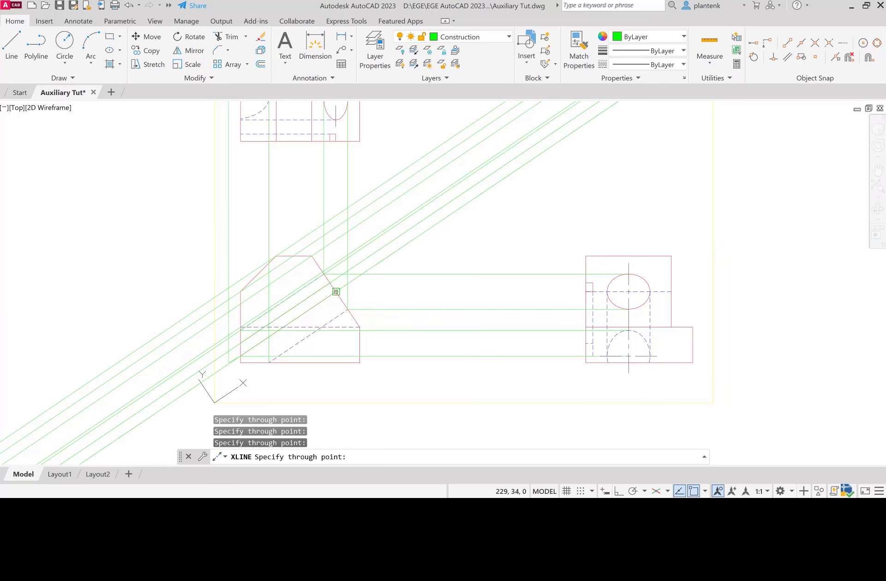
click(336, 292)
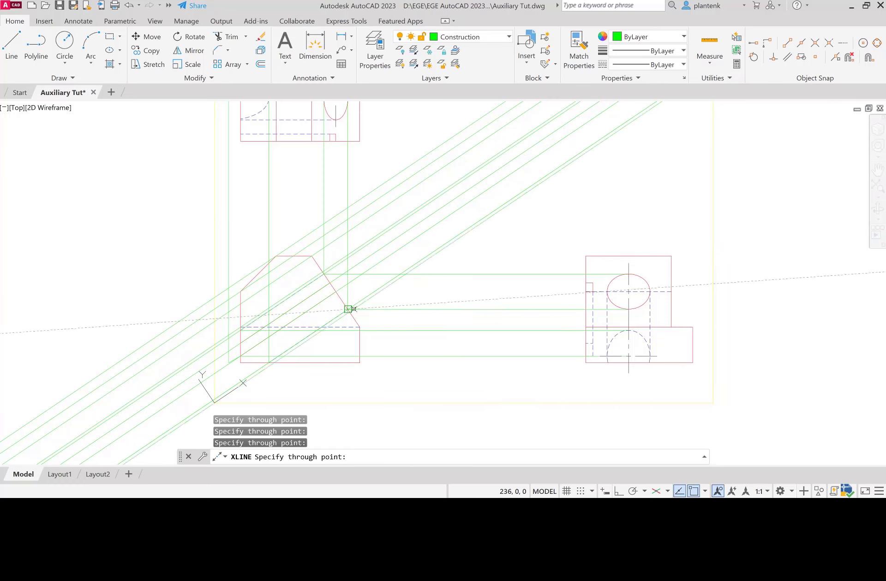
Add construction lines through the hole's lower edge on the slope, the slope's lower end and both bottom corners of the front view
click(348, 309)
click(360, 327)
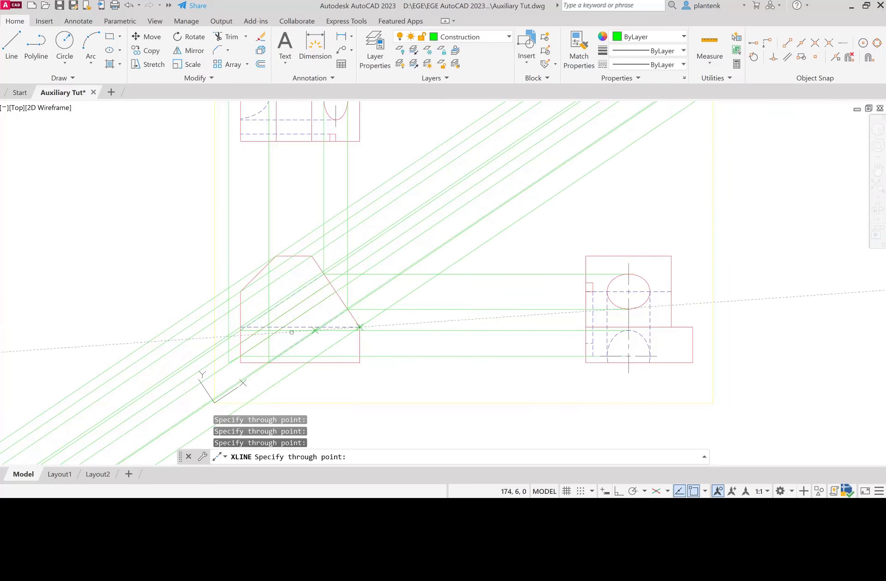
click(240, 363)
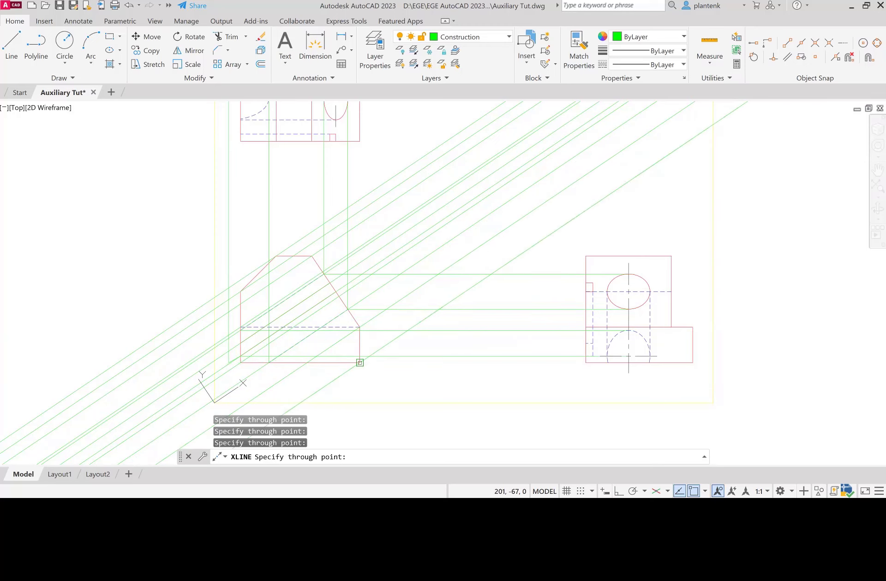
click(360, 363)
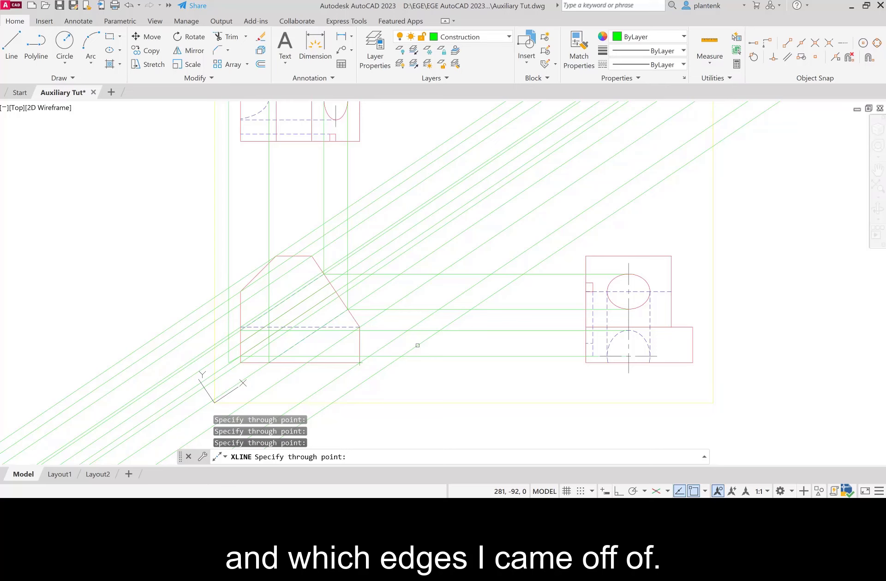
key(Return)
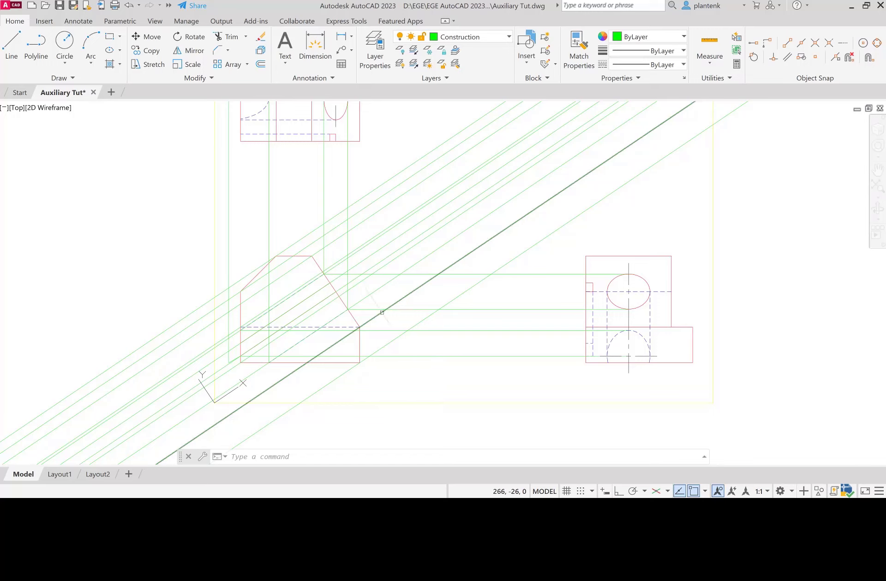
Draw a line from a Nearest point on the lowest inclined construction line to the topmost one, enabling the Perpendicular object snap for its end
click(14, 44)
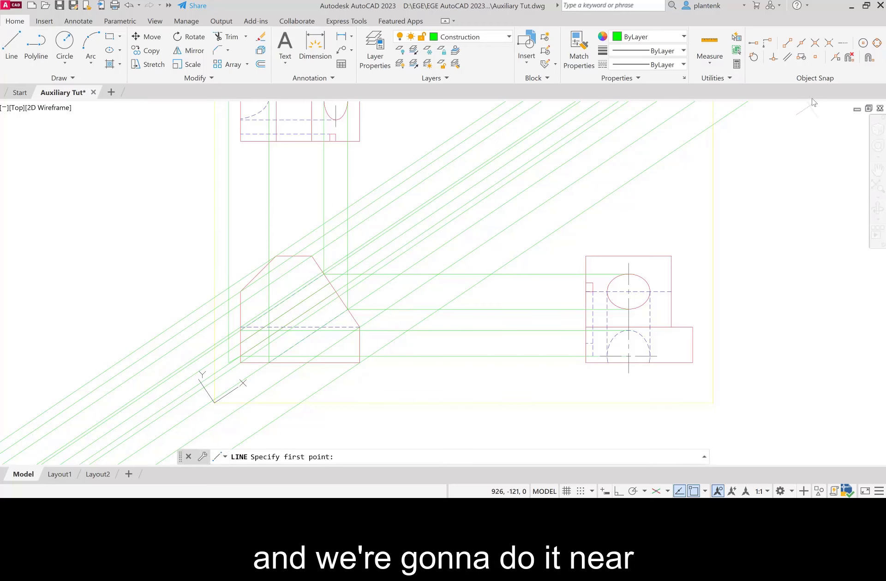
click(835, 58)
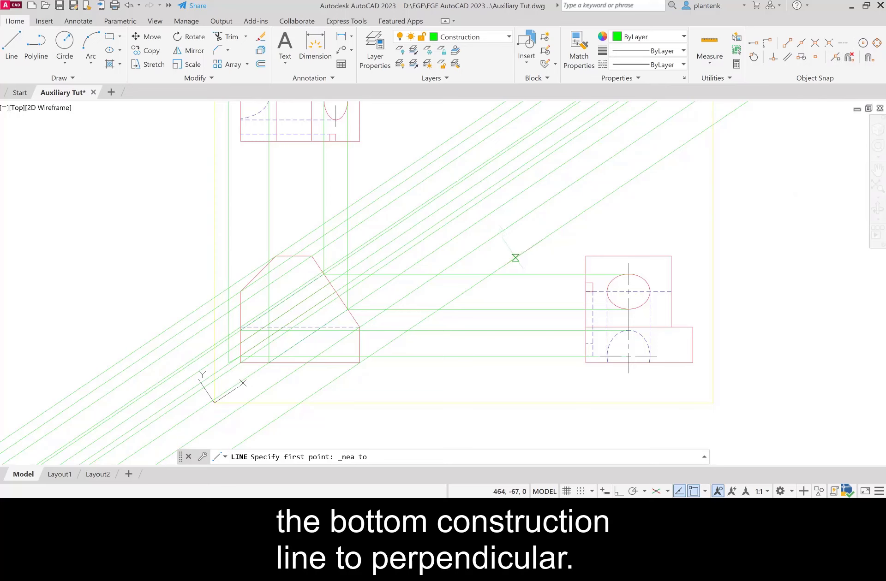
click(515, 258)
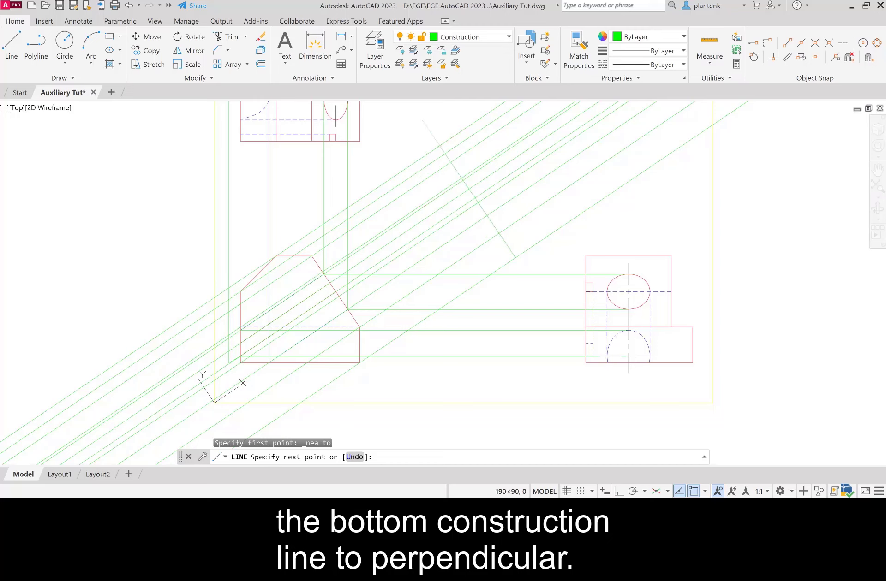
click(704, 491)
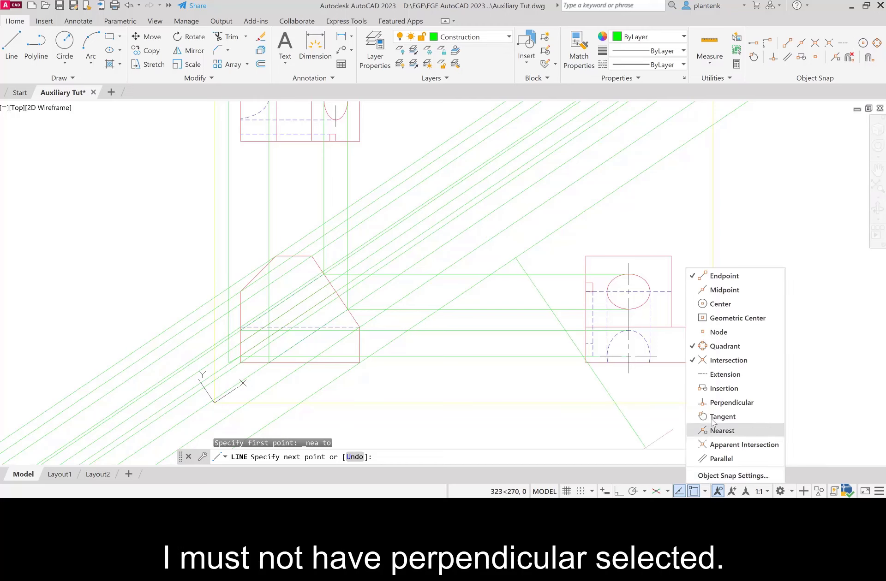
click(720, 403)
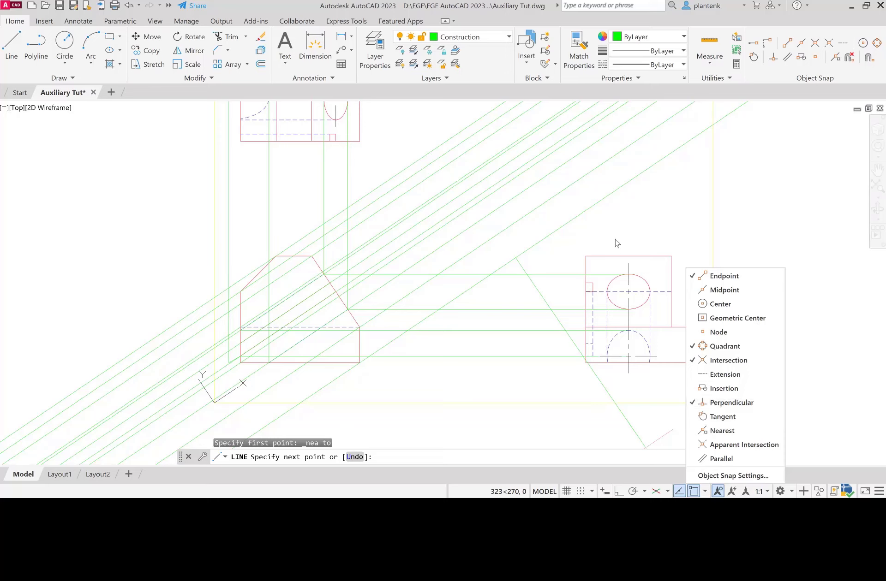
click(612, 225)
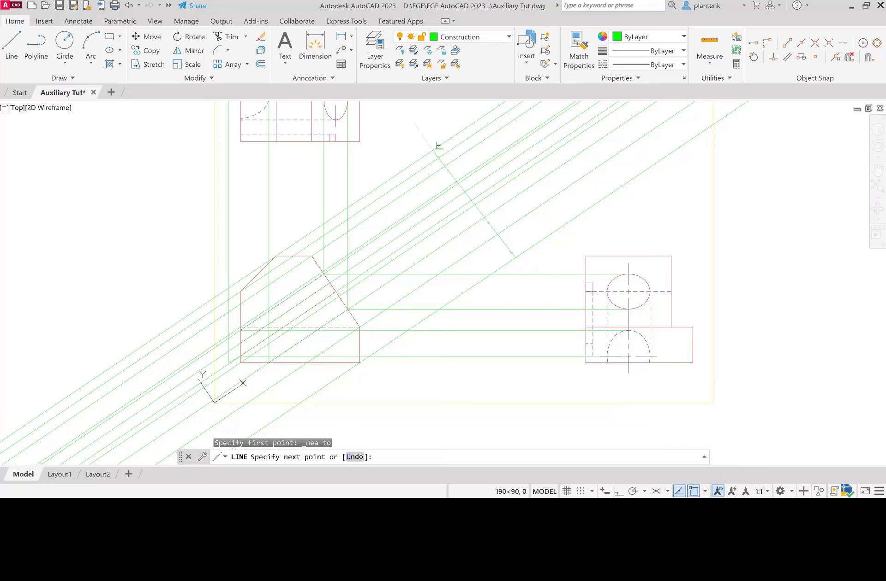
click(439, 146)
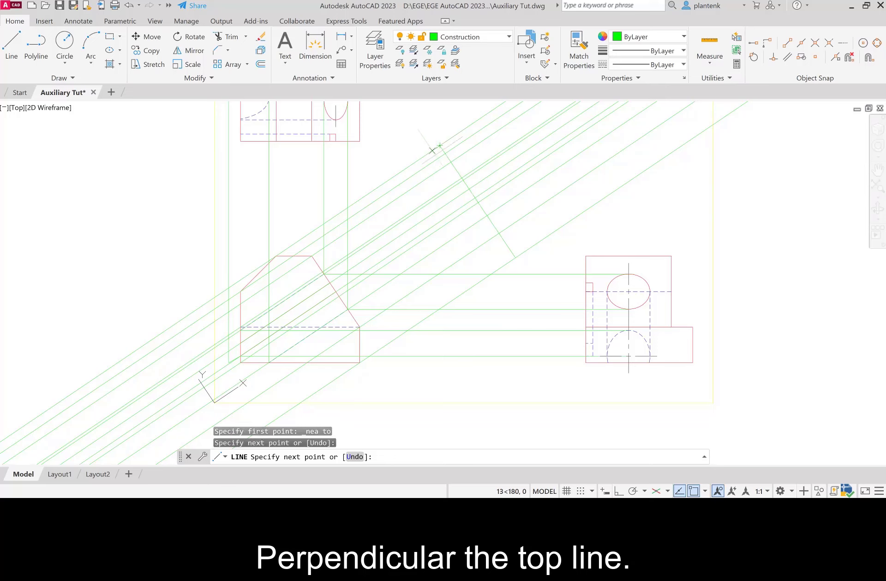
key(Return)
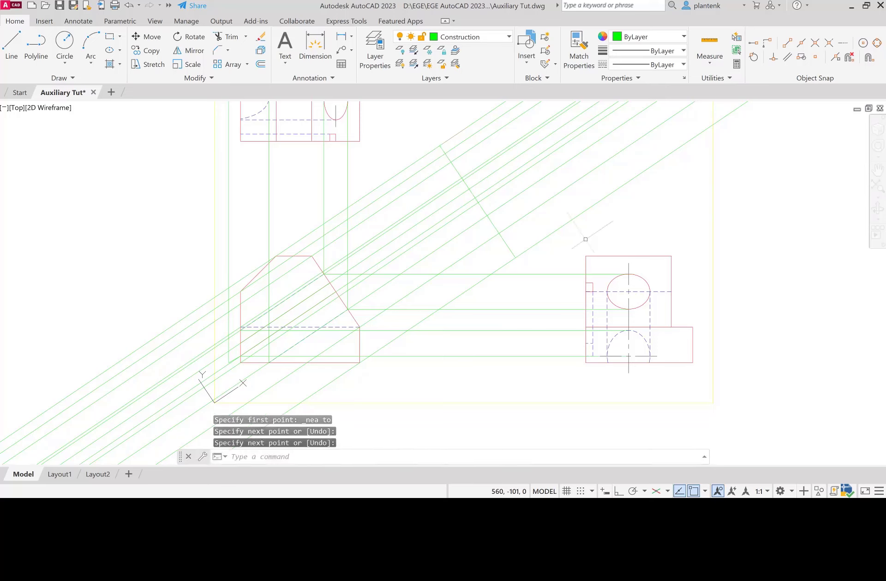
middle_drag(579, 236, 500, 259)
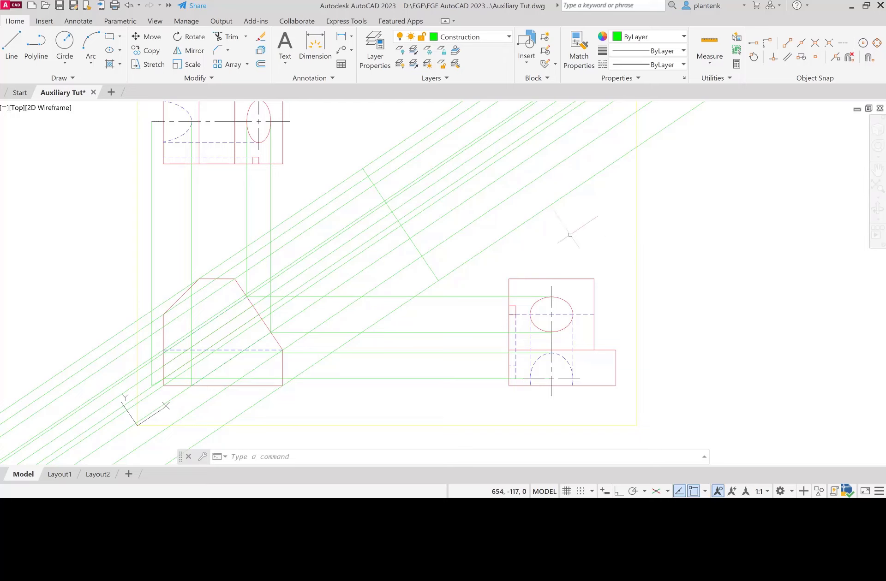
click(152, 51)
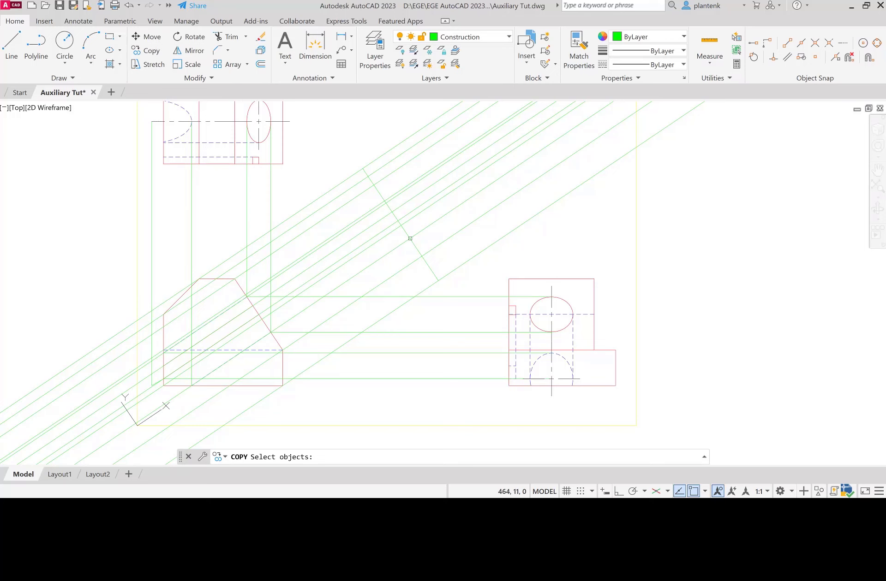
click(428, 265)
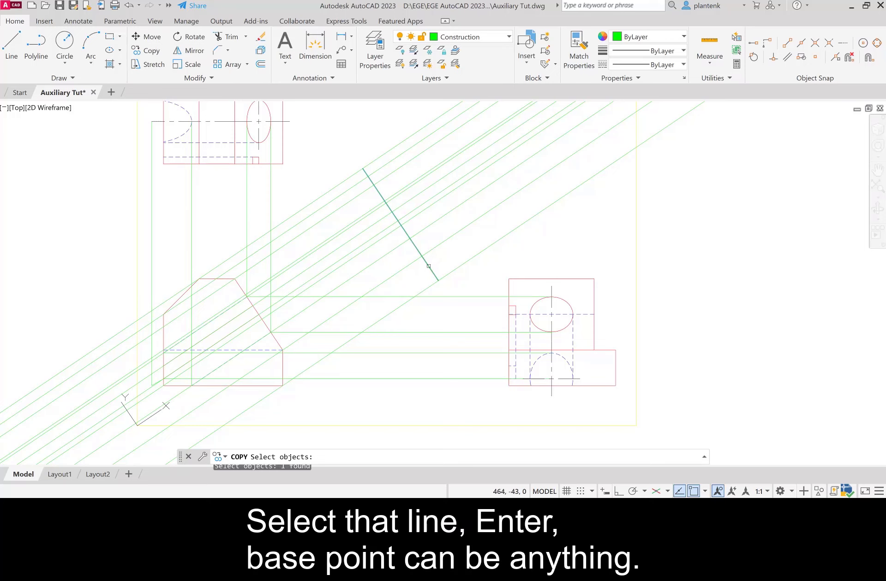
key(Return)
click(467, 245)
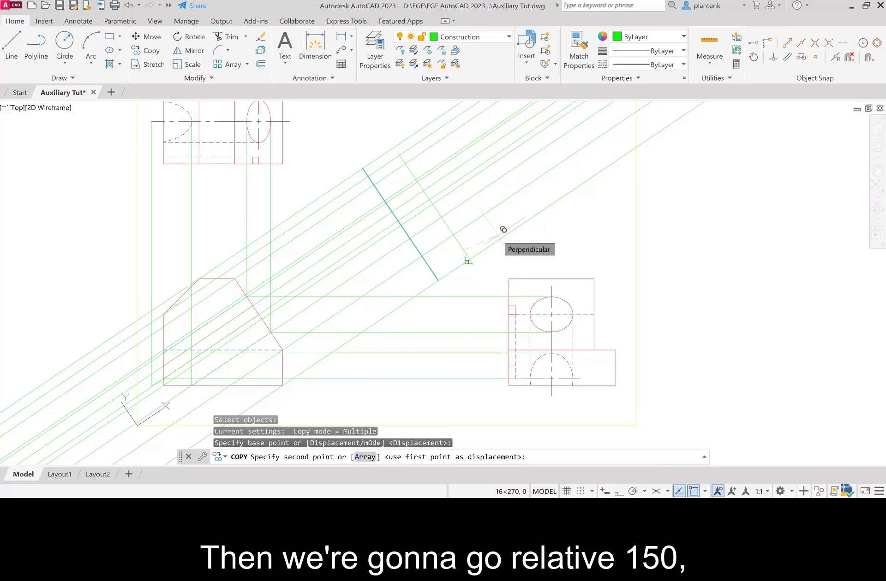
text(@150<0)
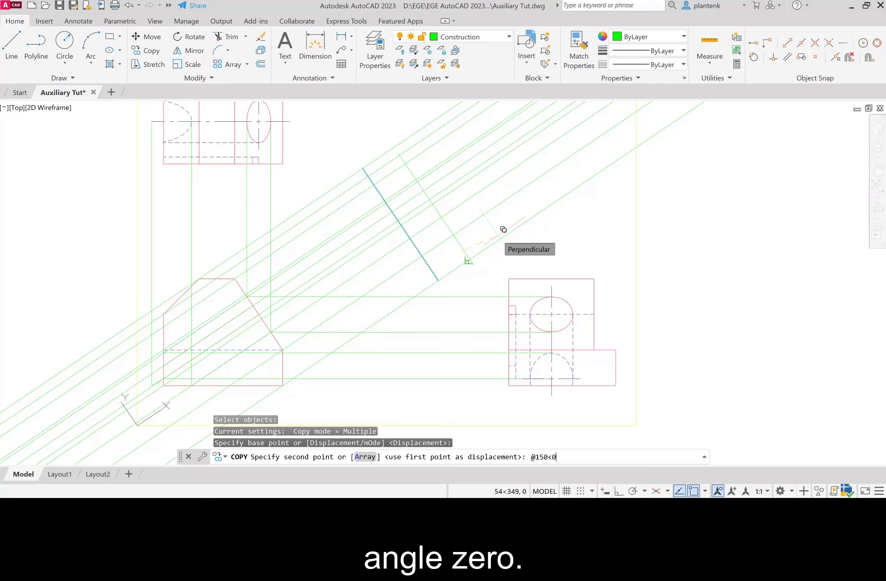
key(Return)
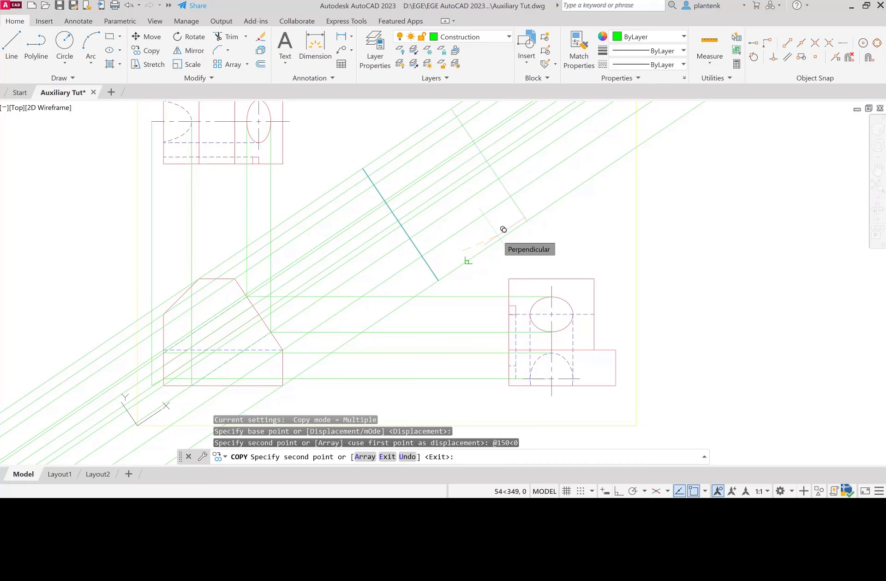
key(Return)
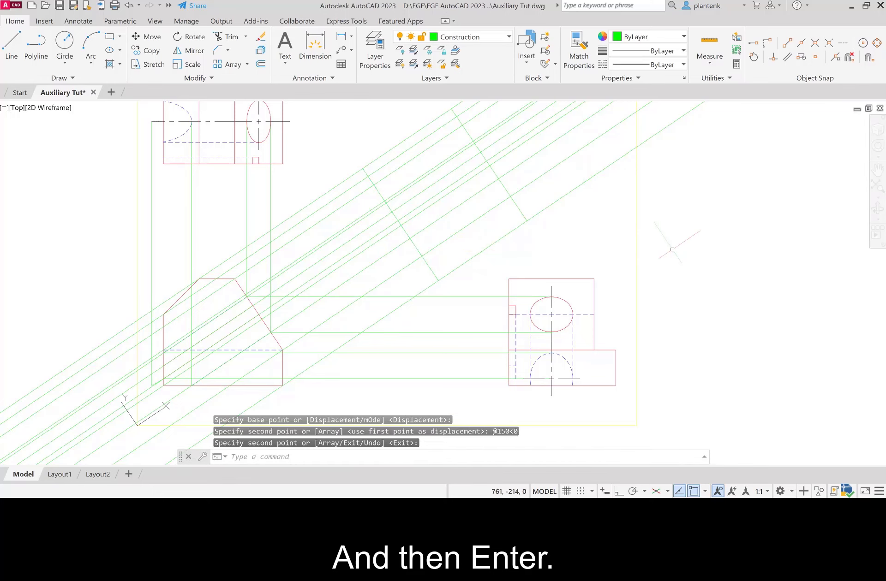
On the Visible layer, outline the rectangle between the two perpendicular lines, bounded by the construction lines from the front view's bottom-right corner and the slope's lower end
middle_drag(554, 242, 506, 253)
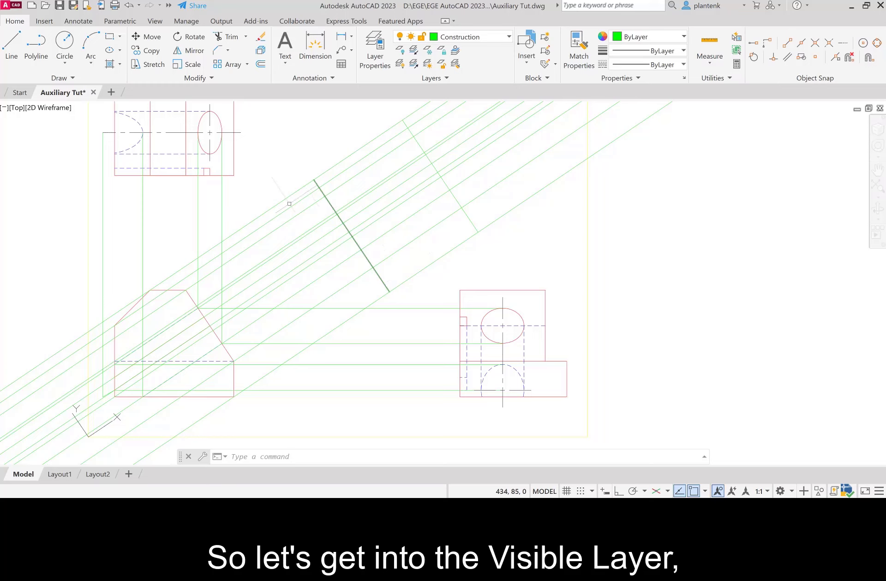
click(509, 39)
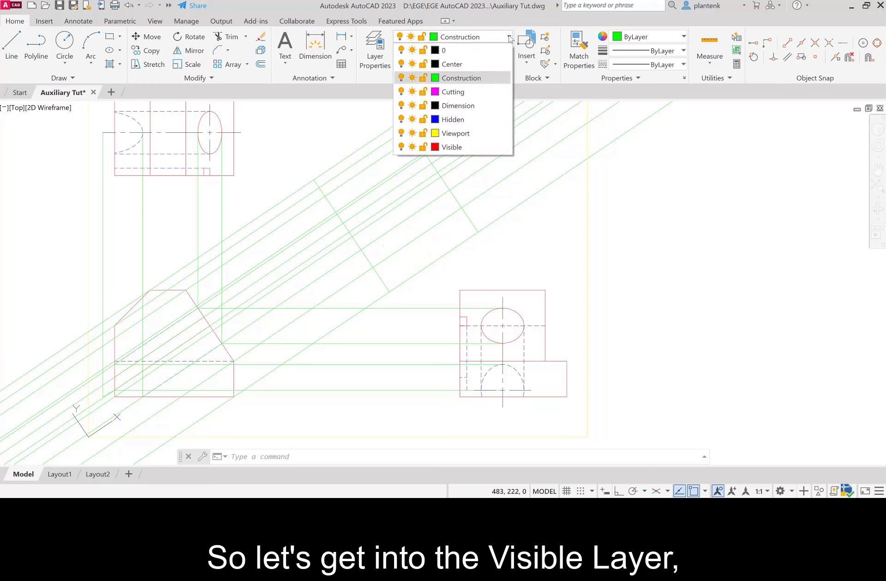
click(454, 146)
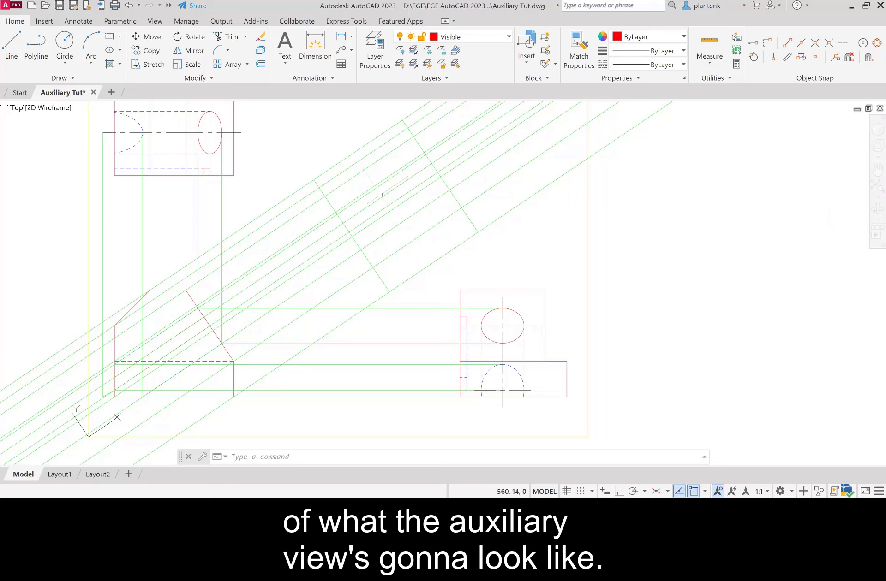
click(12, 43)
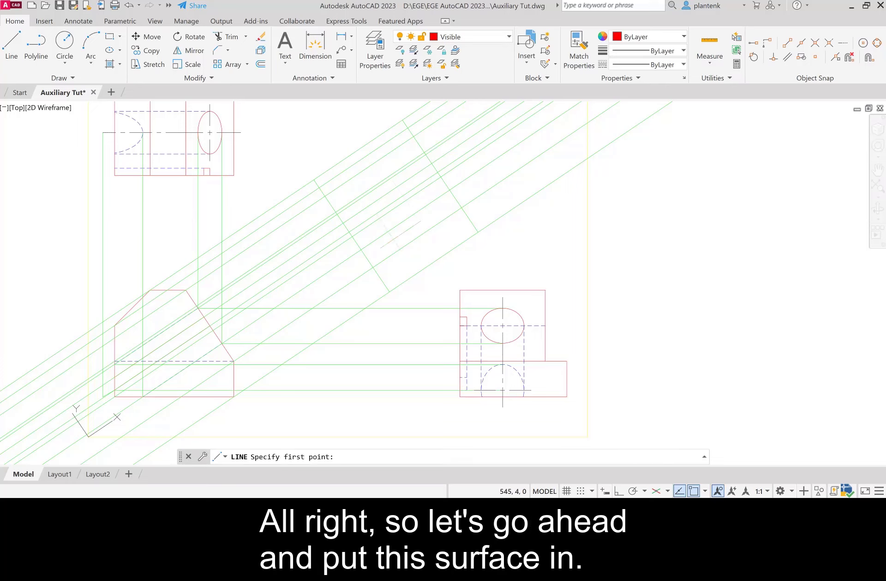
click(389, 292)
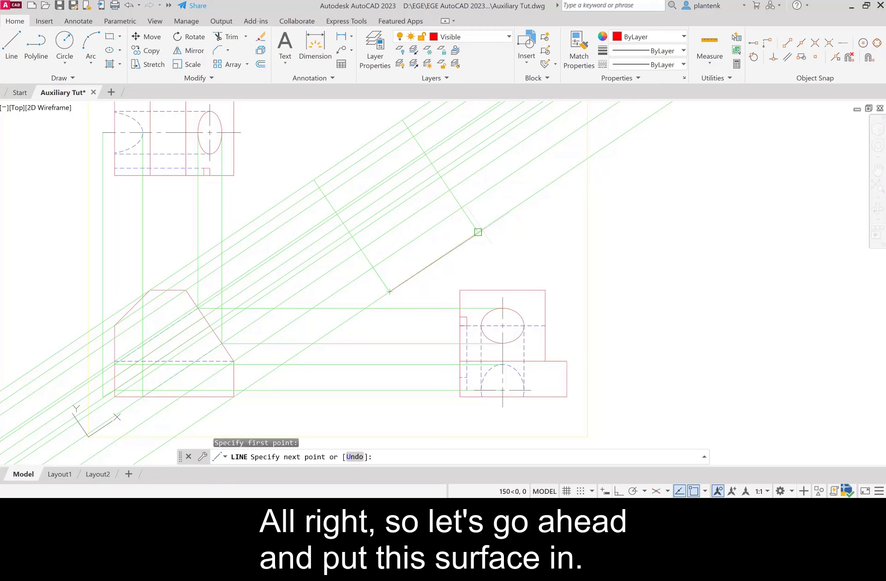
click(478, 232)
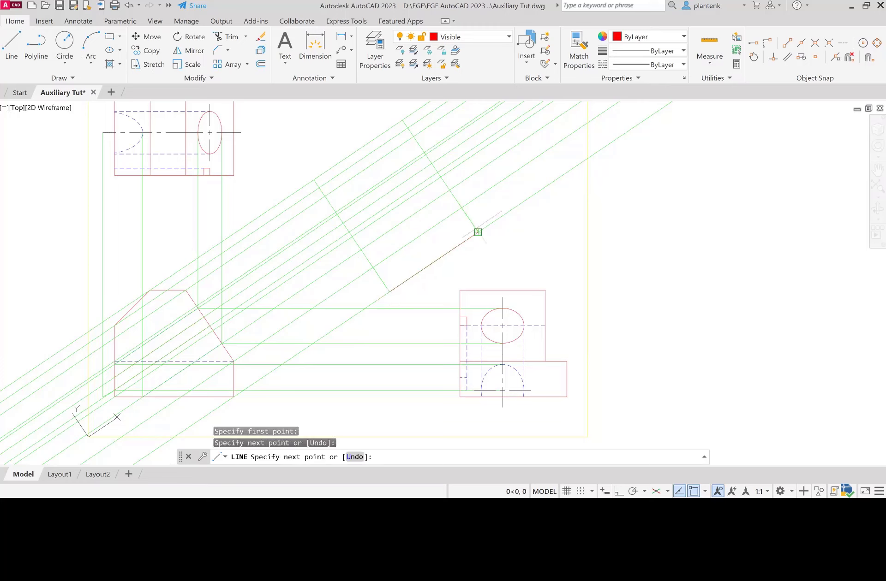
click(460, 208)
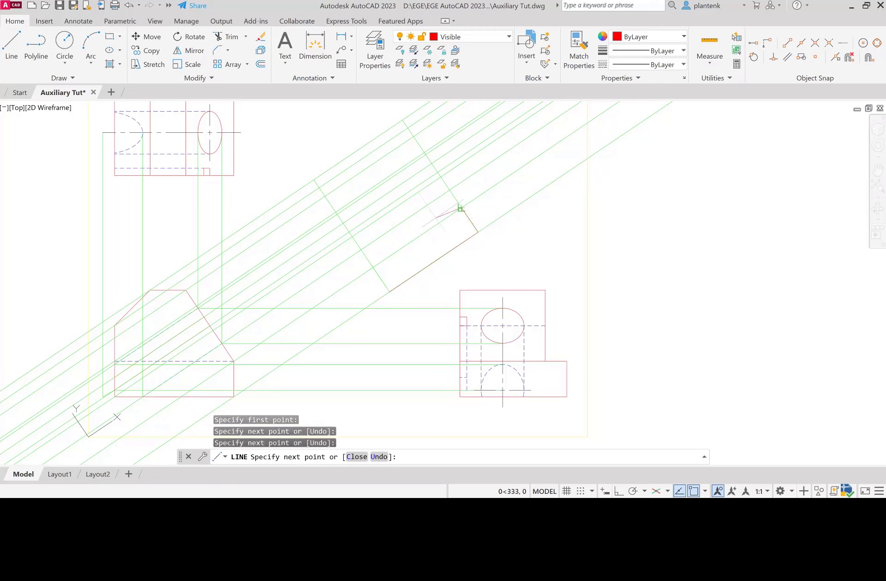
click(373, 267)
click(388, 291)
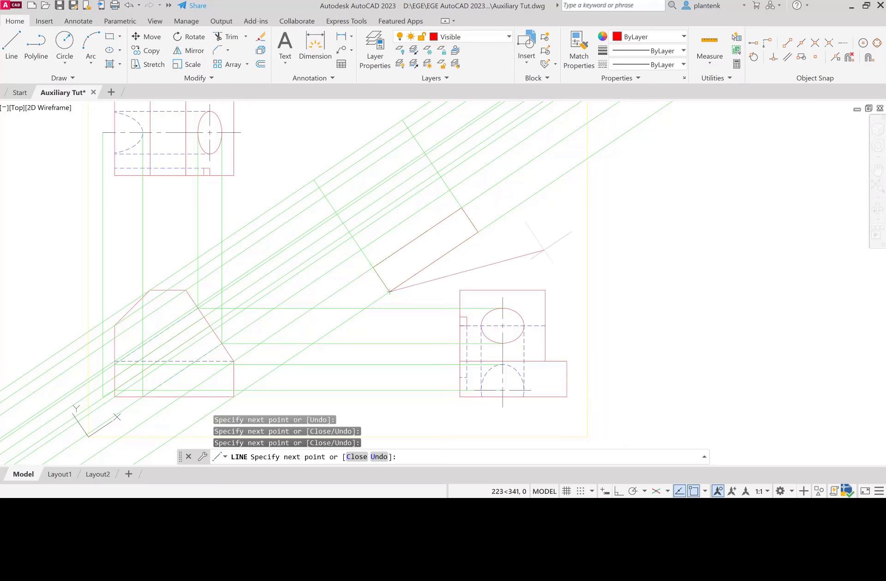
key(Return)
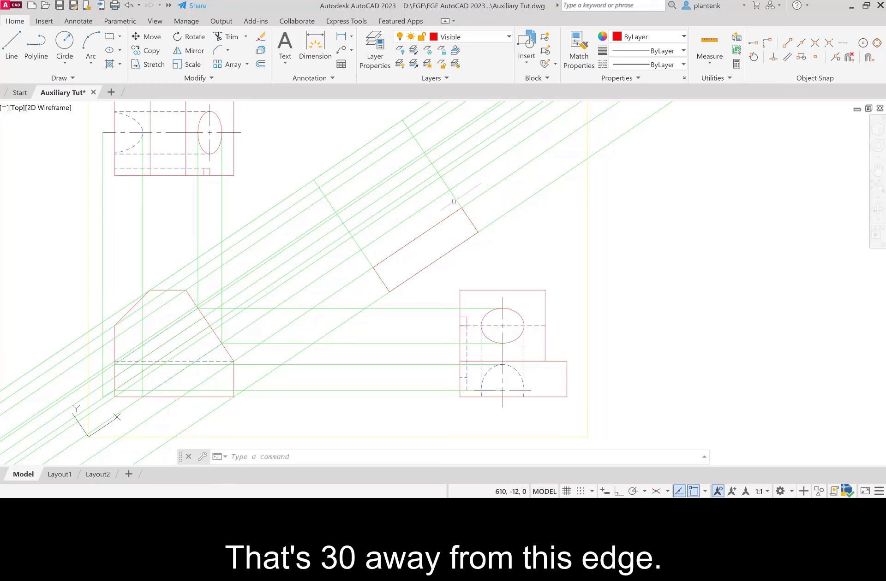
click(147, 51)
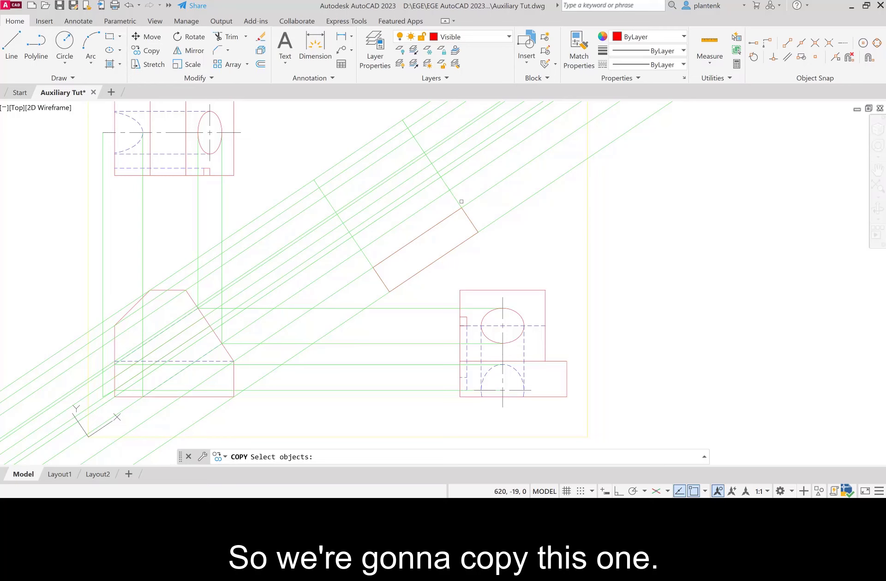
click(460, 202)
key(Return)
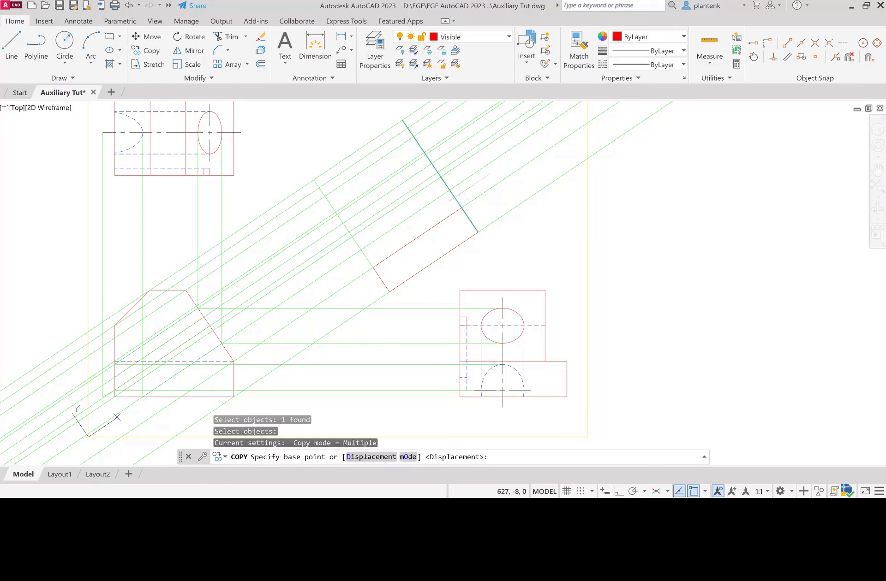
click(460, 207)
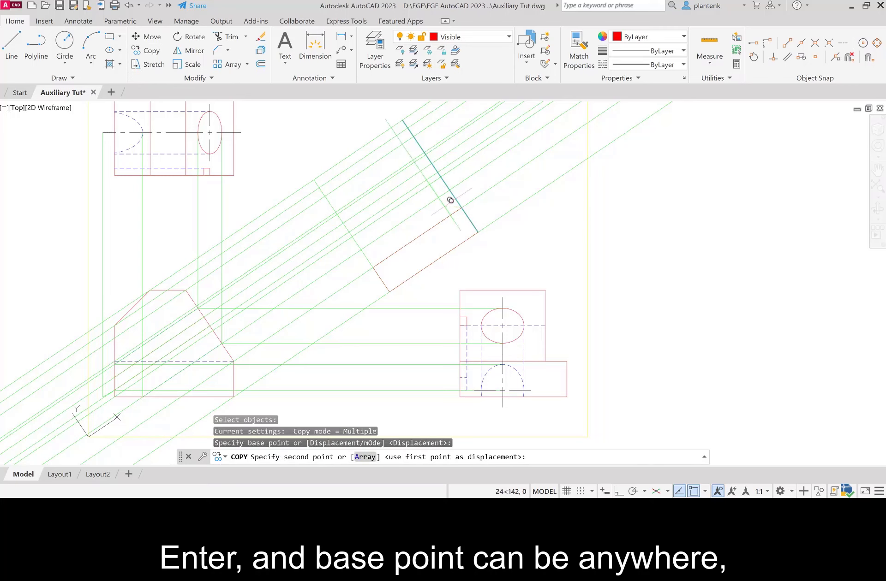
text(@)
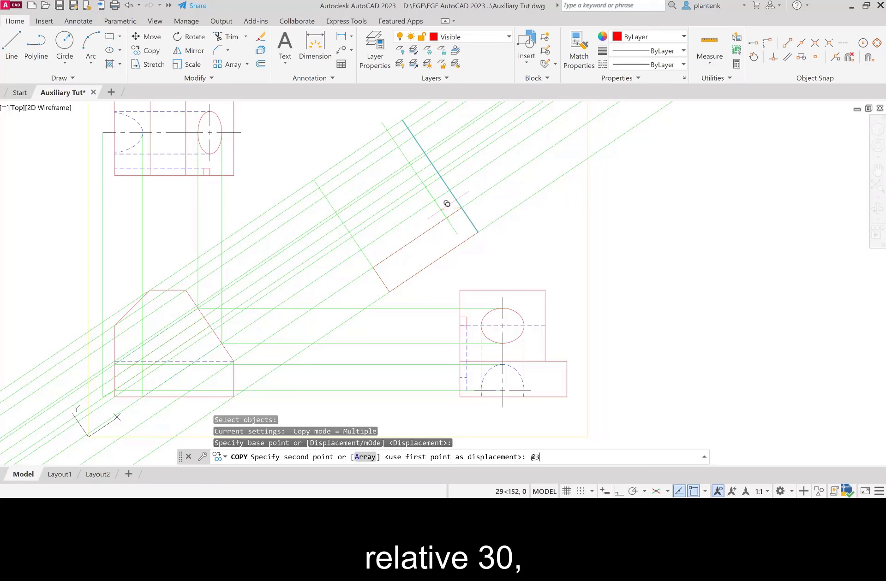
text(30<1)
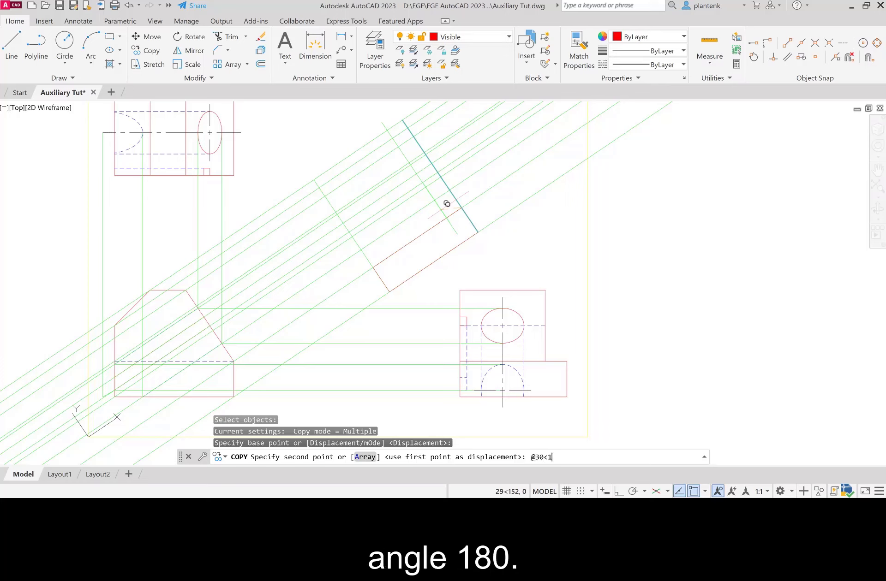
text(80)
key(Return)
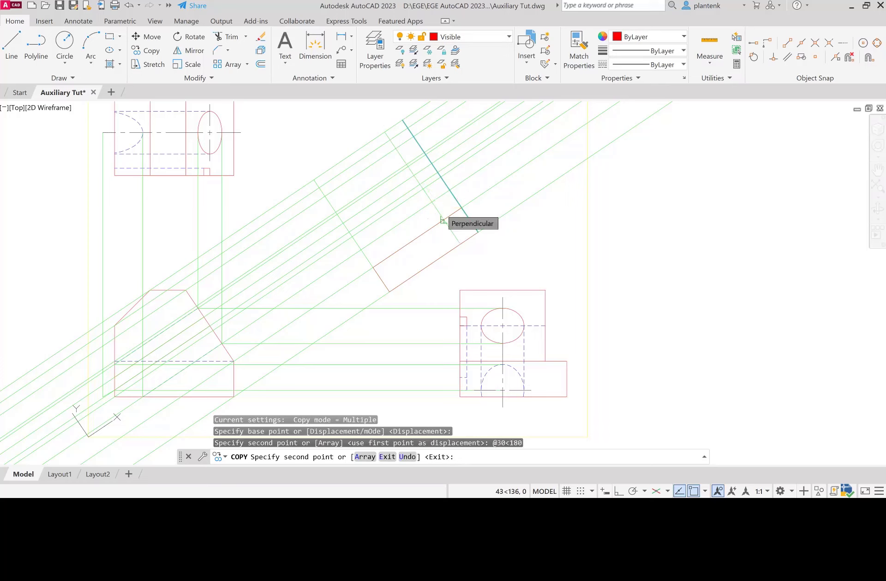
key(Return)
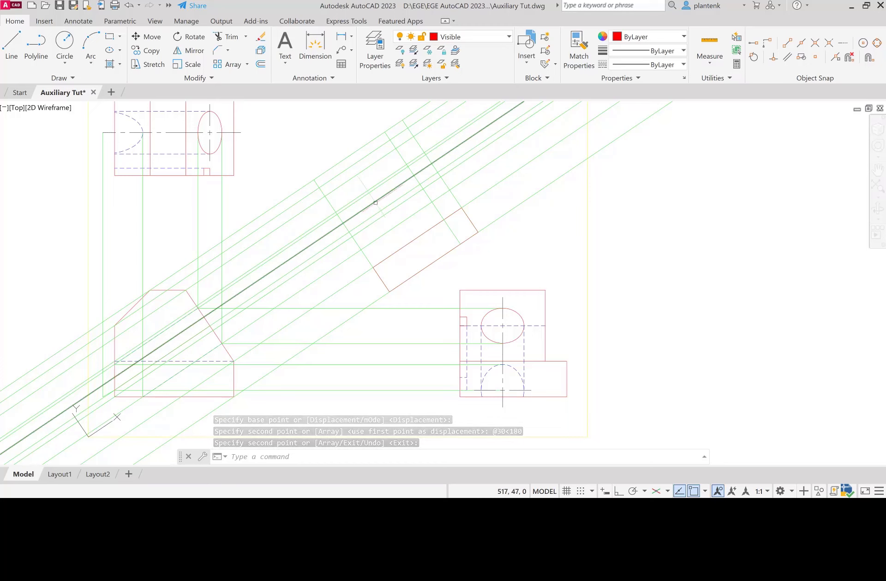
Draw visible lines from the copied line's intersection with the rectangle up to the topmost construction line, across to the nearer perpendicular, and down to the rectangle's corner
click(11, 41)
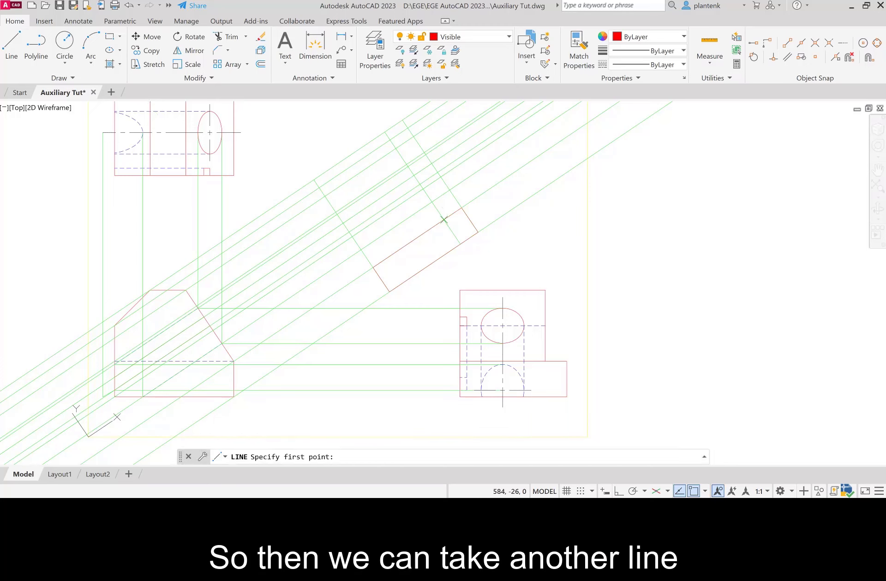
click(443, 220)
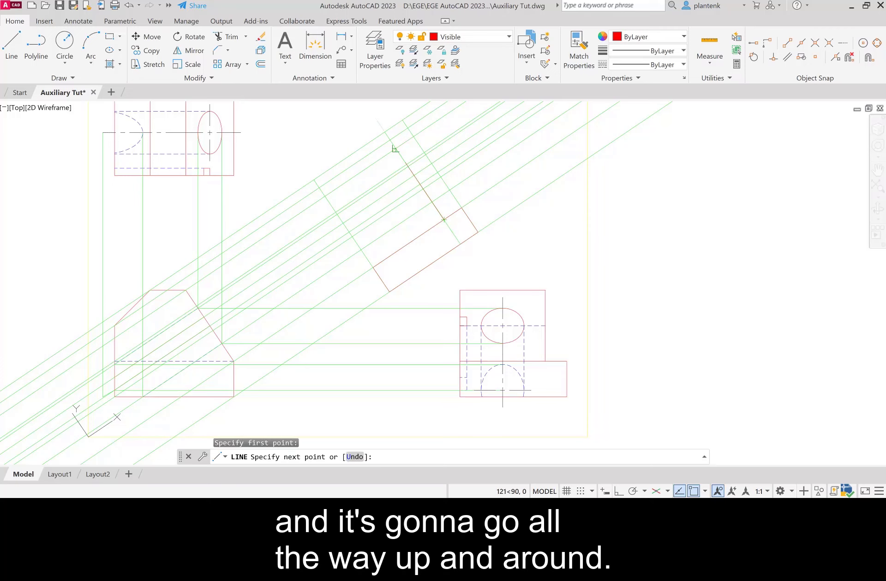
click(384, 132)
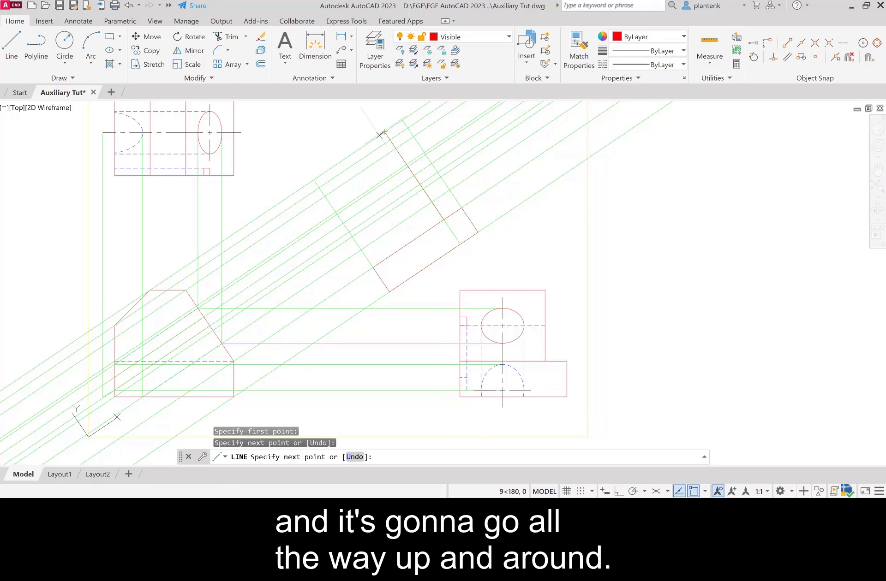
click(314, 180)
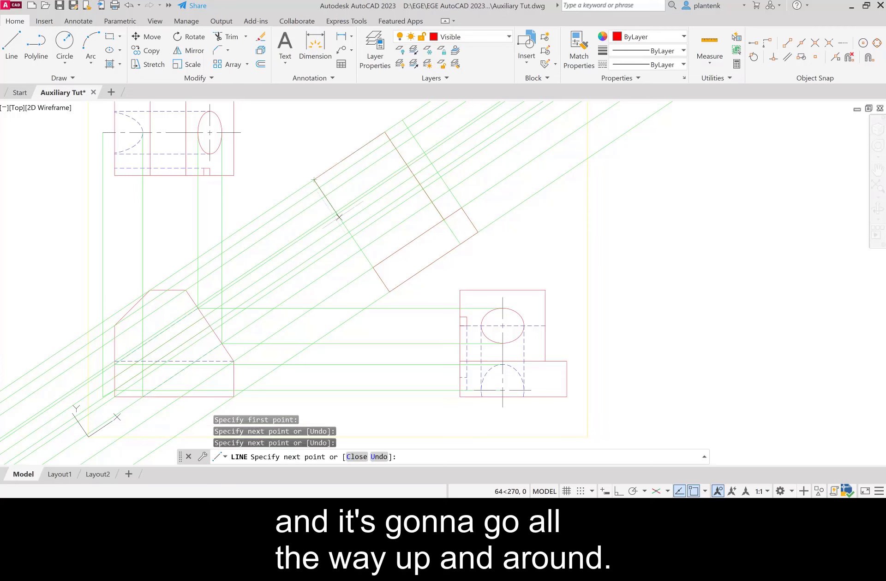
click(373, 268)
key(Return)
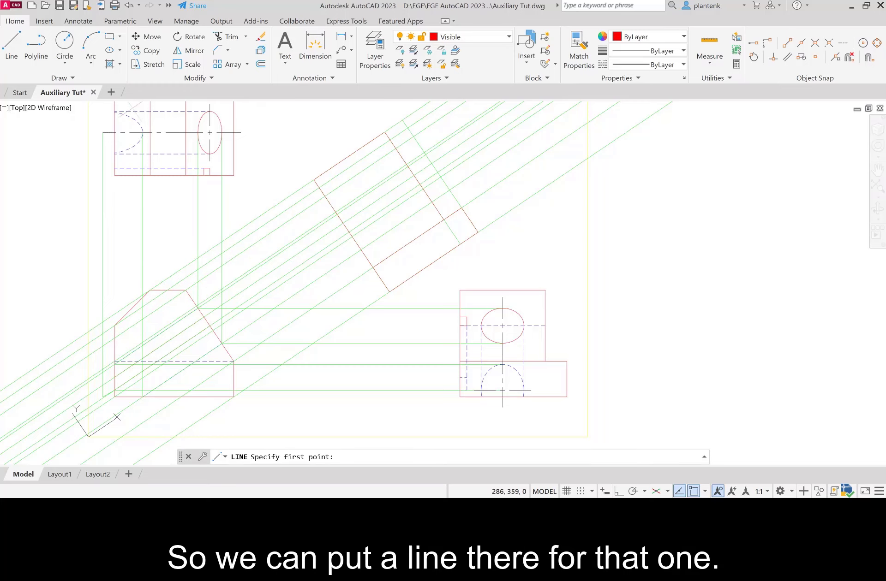
Draw a visible line across the upper outline along the construction line projected from the front view's top-right corner
click(11, 46)
click(325, 196)
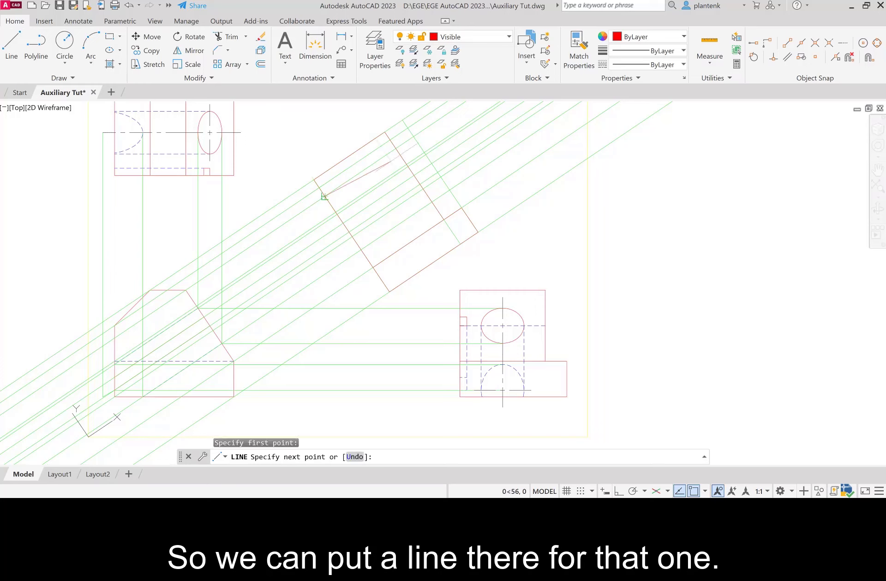
click(395, 148)
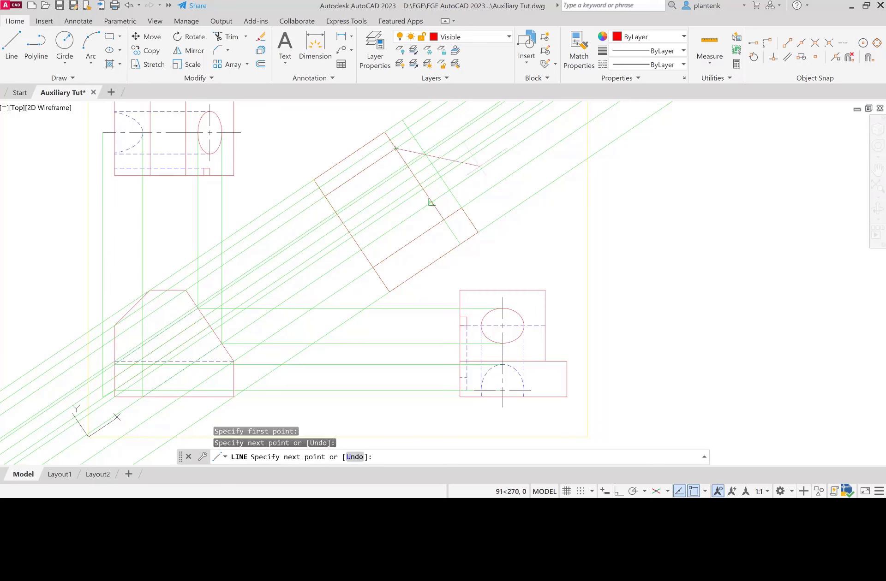
key(Return)
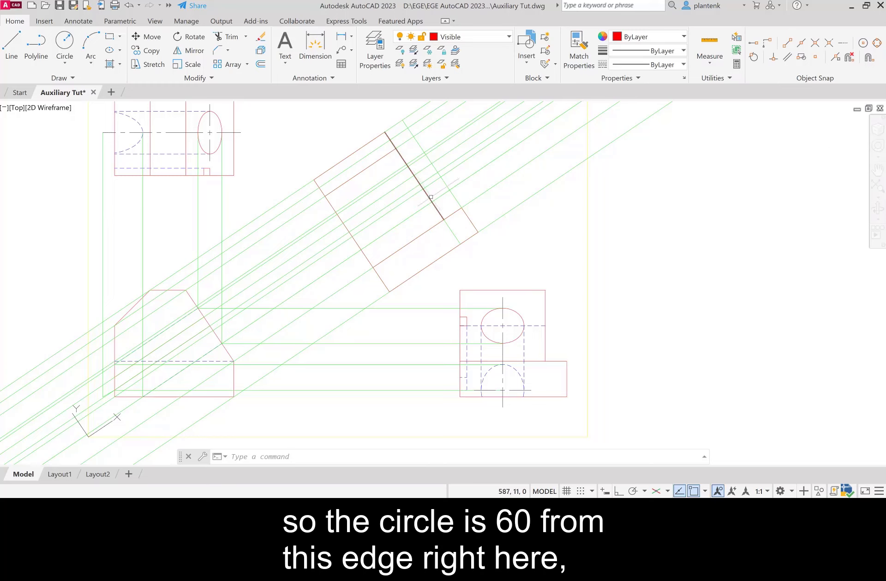
click(154, 52)
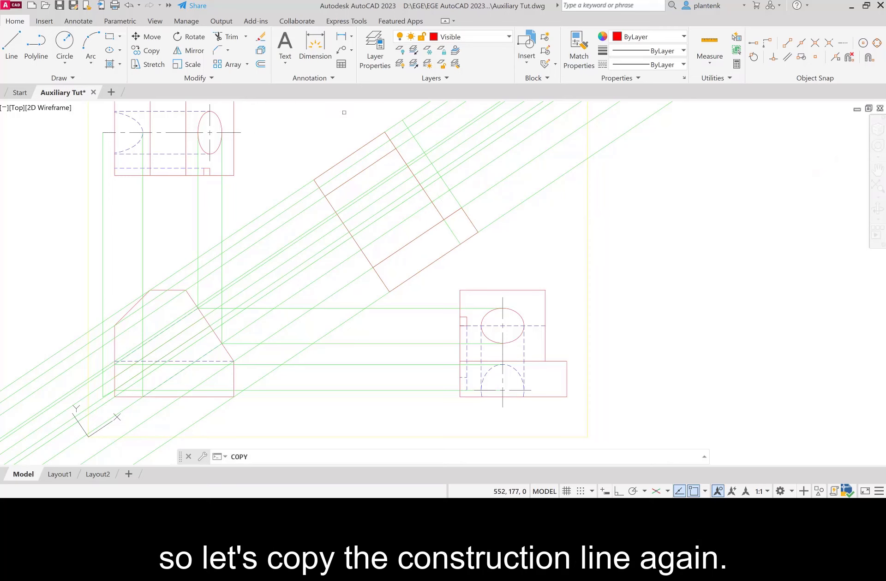
click(453, 235)
key(Return)
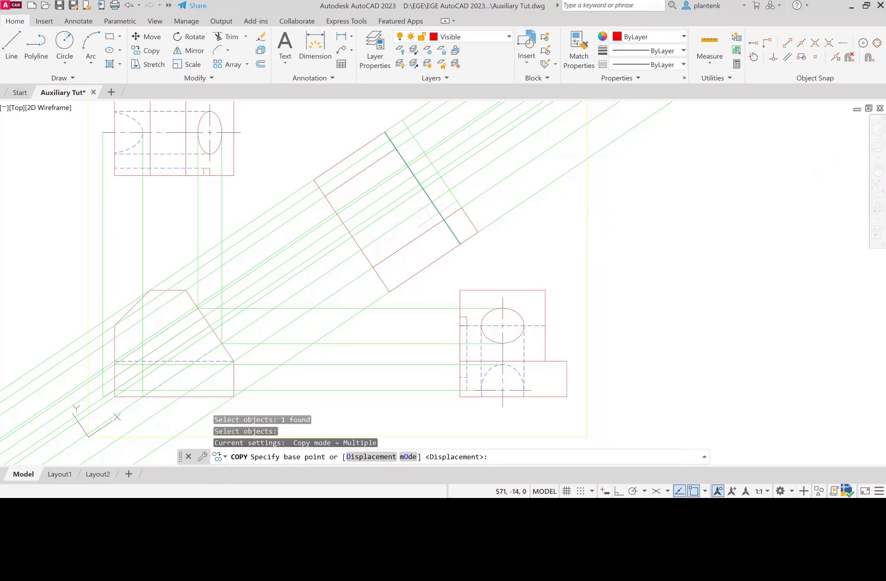
click(426, 216)
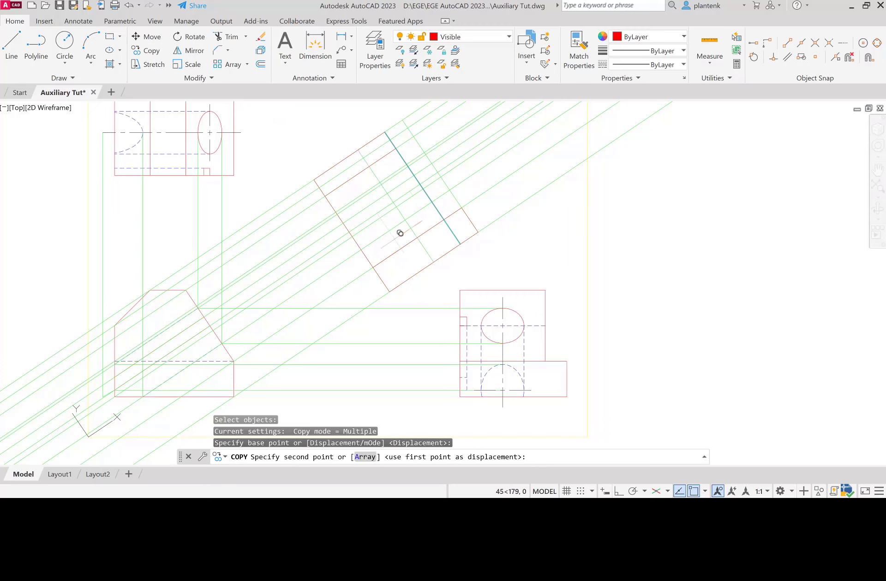
text(@60<180)
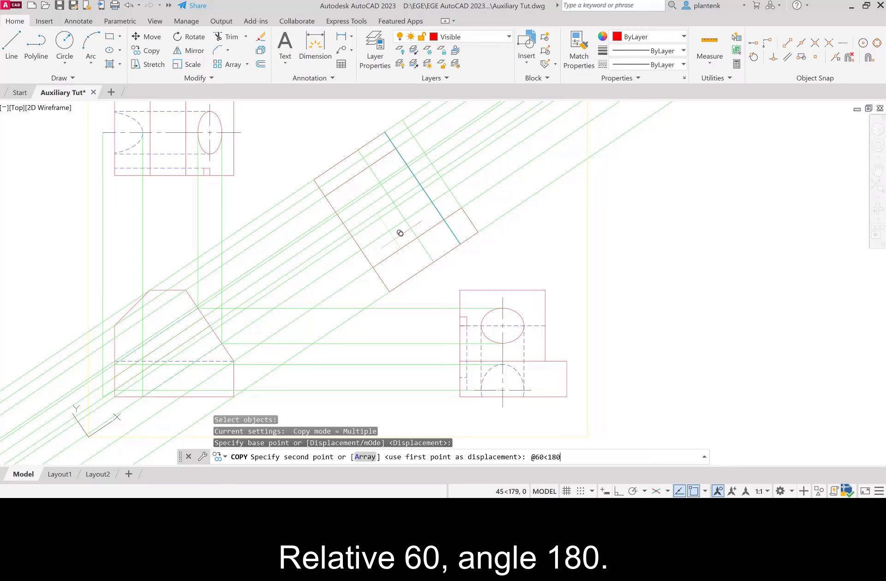
key(Return)
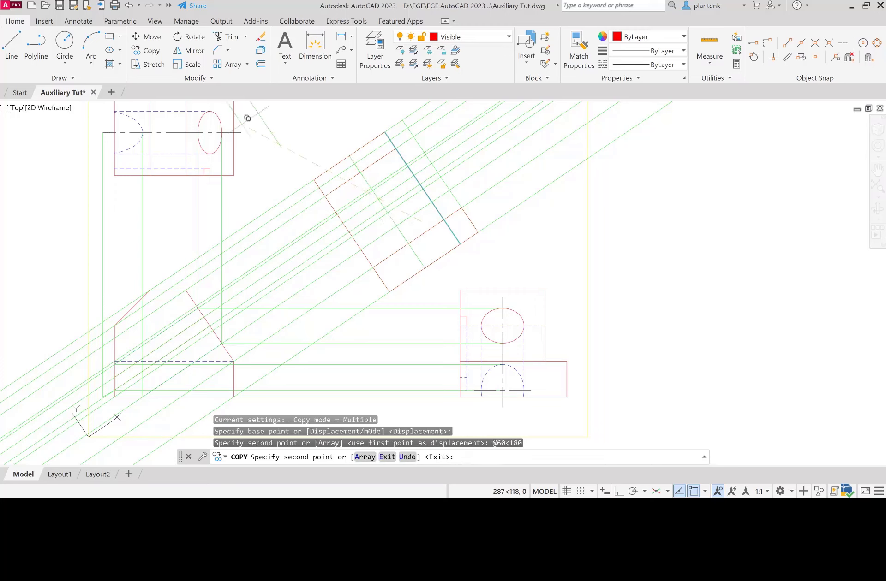
key(Return)
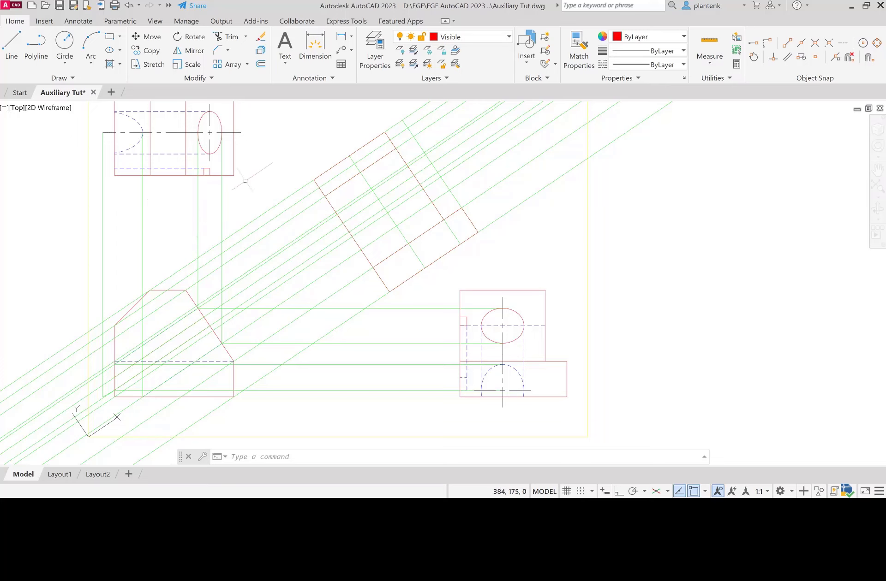
Bring all the front view's objects to the front of the draw order so they display above the construction lines
click(212, 80)
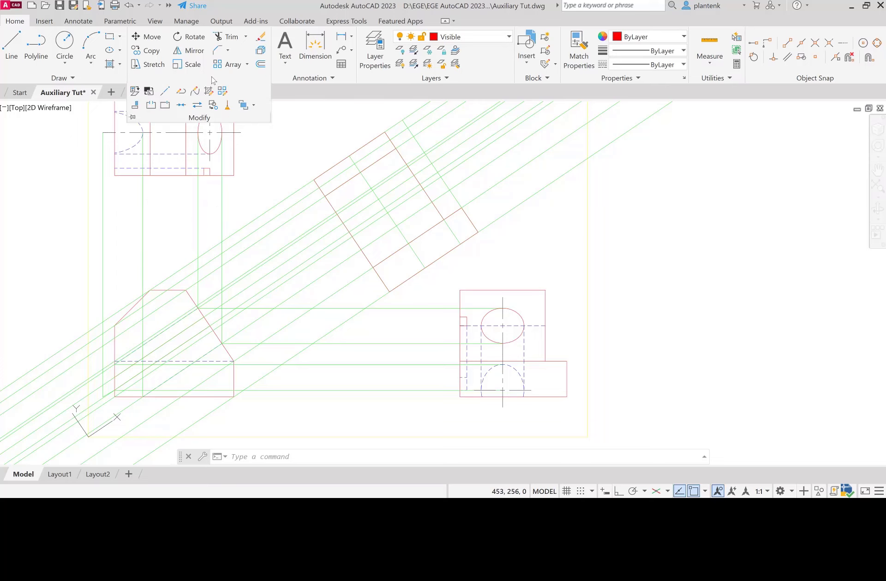
click(243, 105)
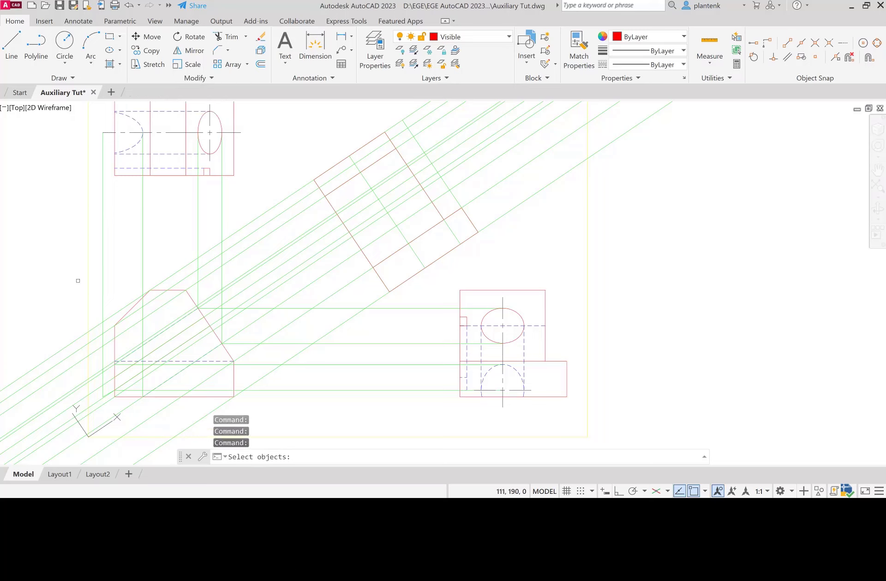
click(78, 280)
click(257, 393)
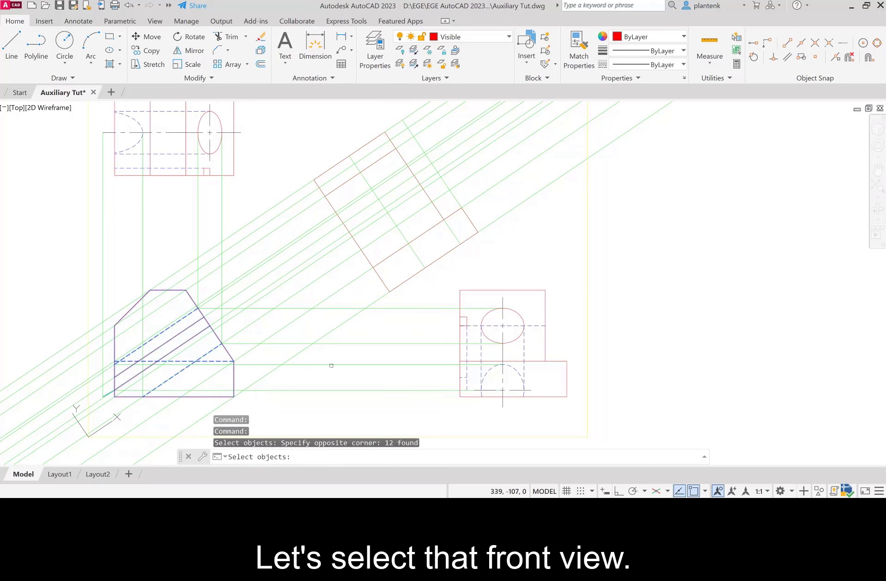
key(Return)
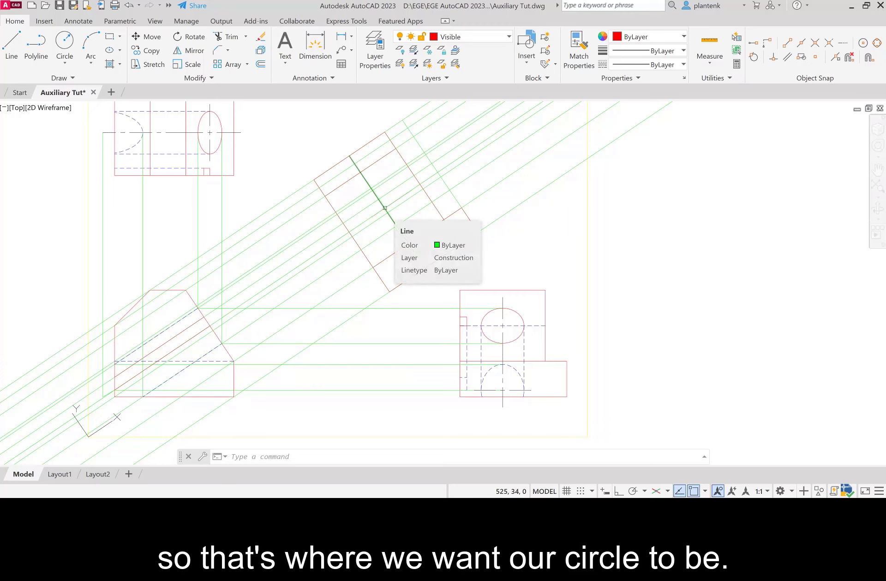
Draw a circle of radius 30 centred where the copied line crosses the construction line projected from the hole's centre
click(64, 41)
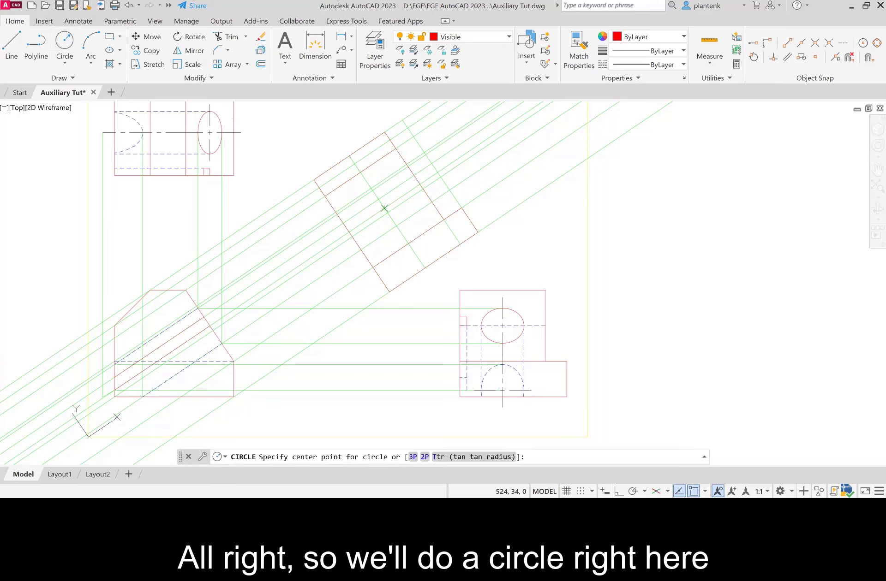
click(385, 209)
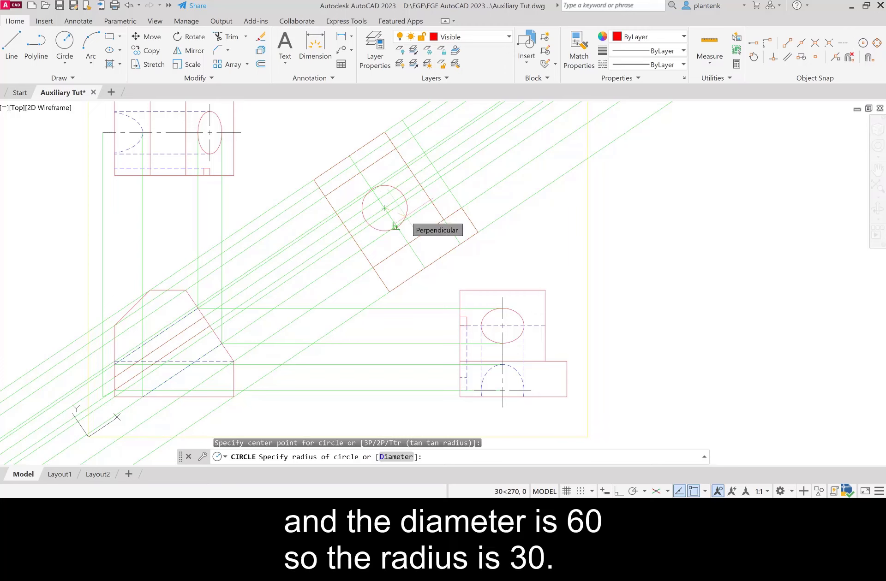
text(30)
key(Return)
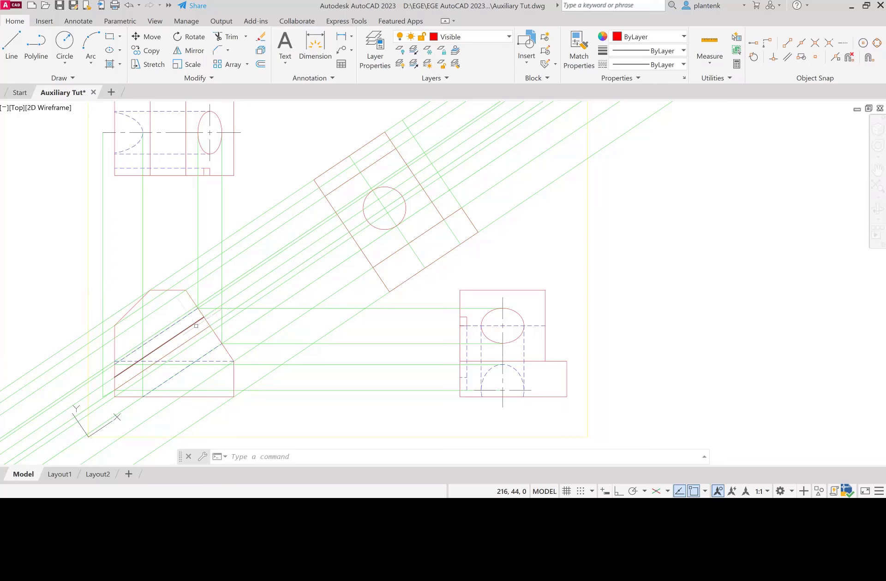
click(13, 42)
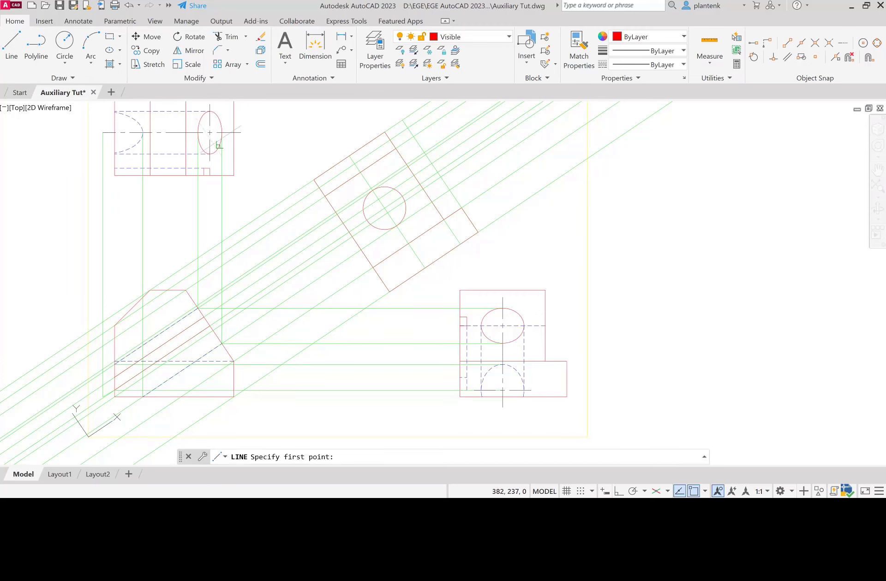
click(342, 224)
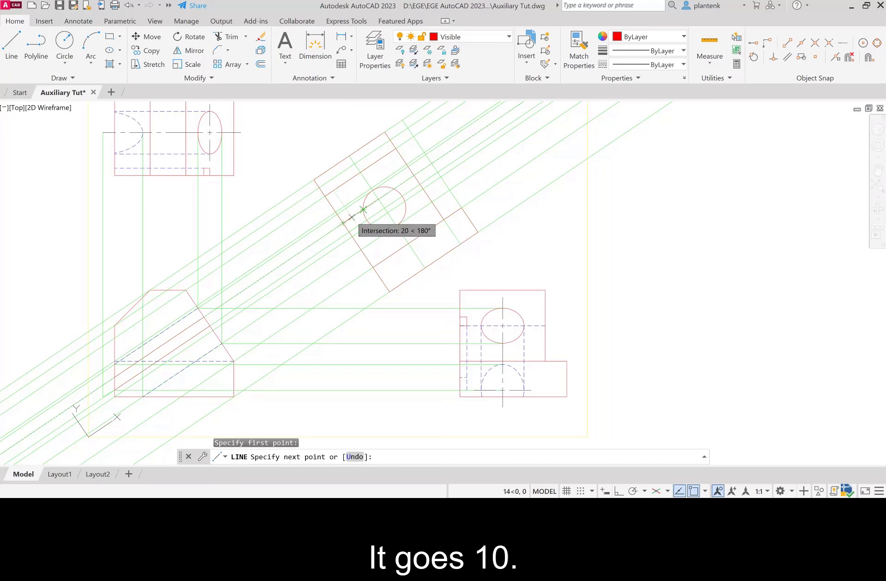
text(@)
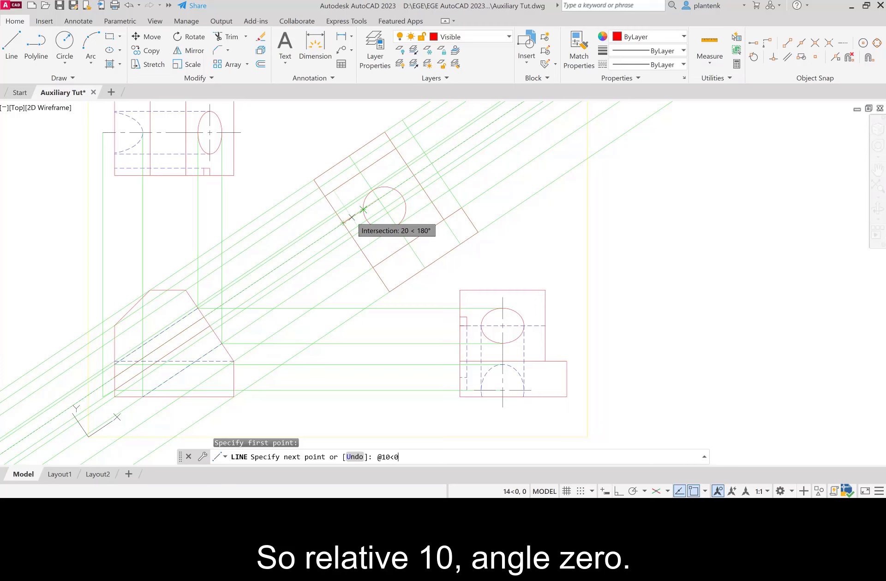
text(10<0)
key(Return)
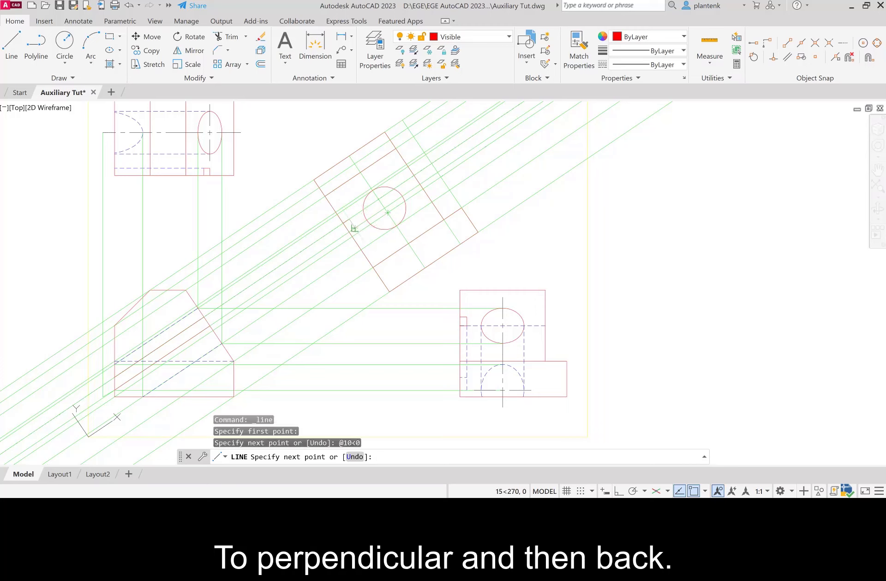
click(354, 228)
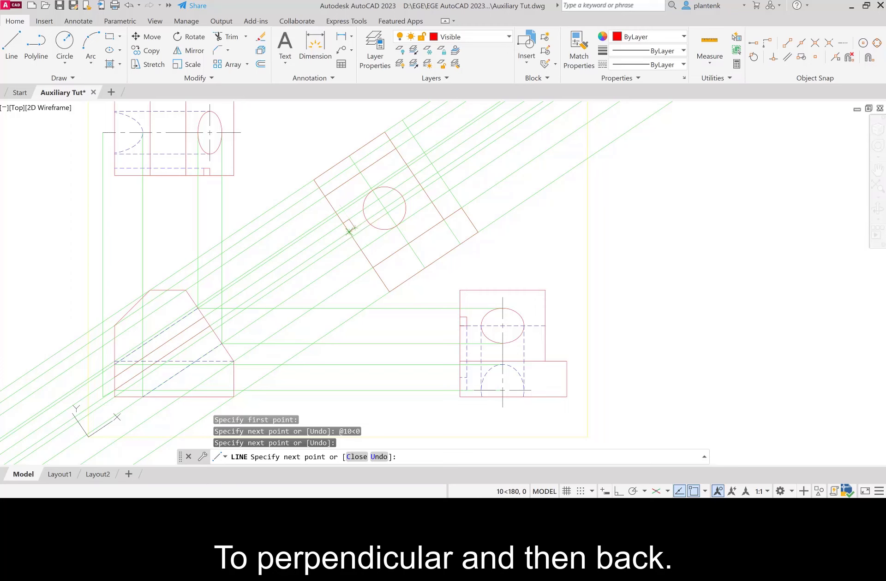
click(350, 230)
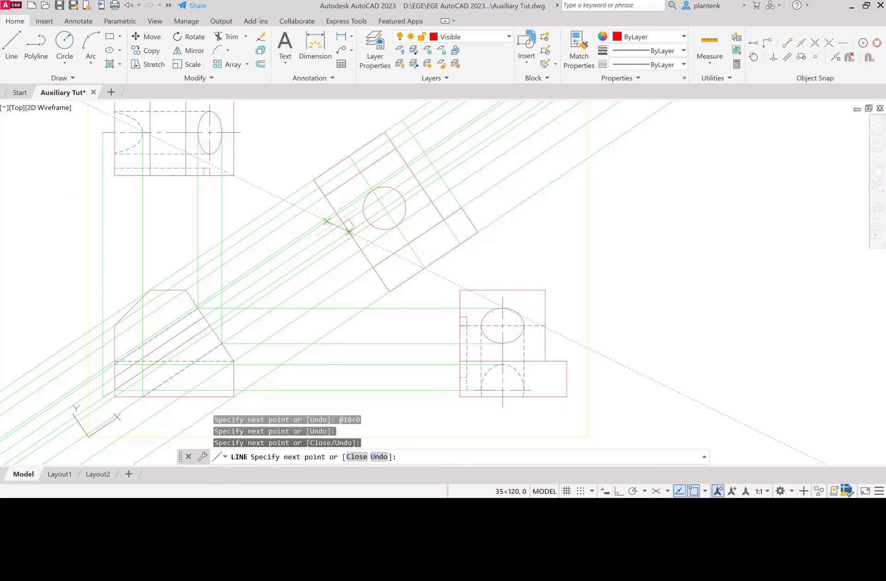
key(Return)
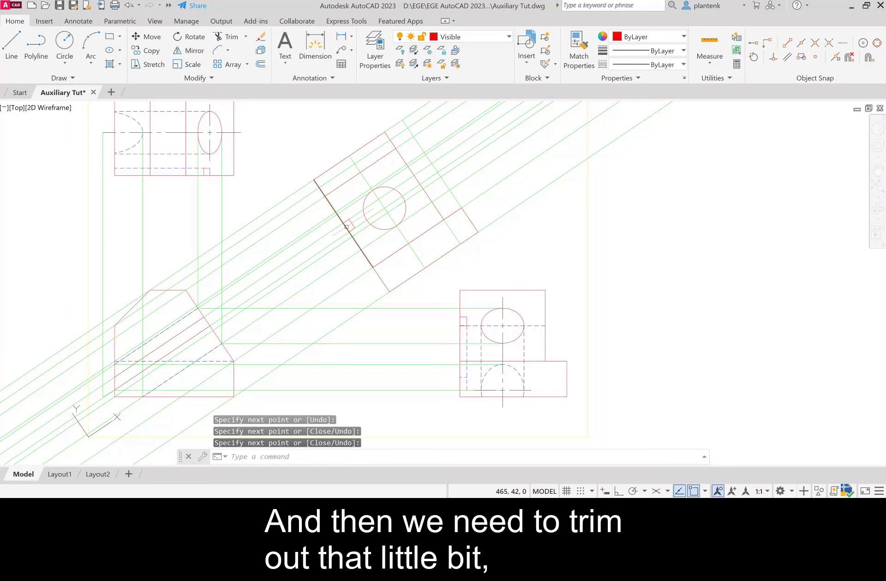
Trim the piece of the auxiliary view's nearer edge that spans the notch opening
click(226, 37)
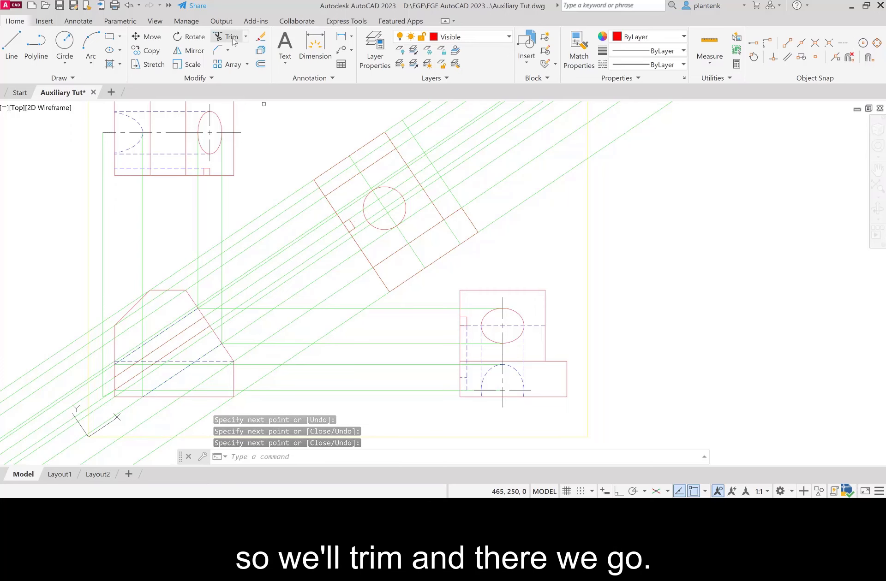
click(345, 228)
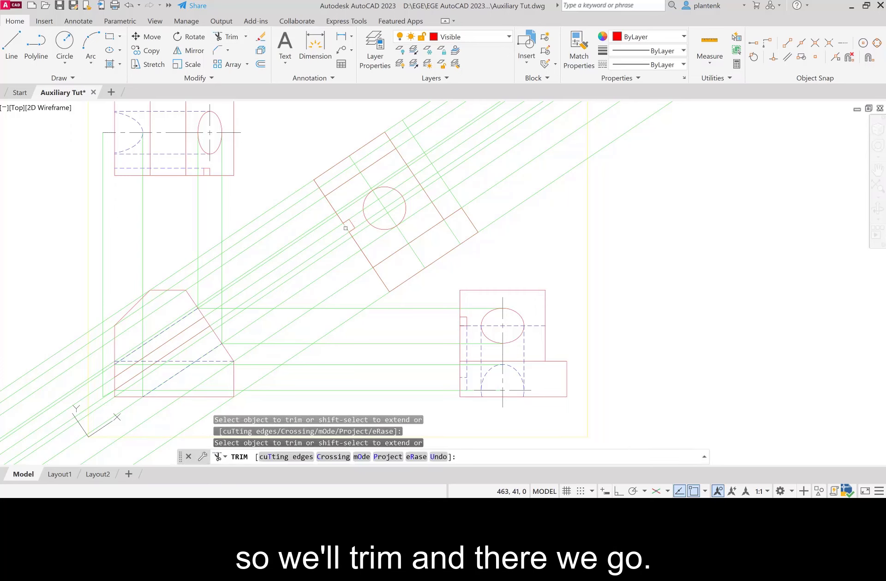
key(Return)
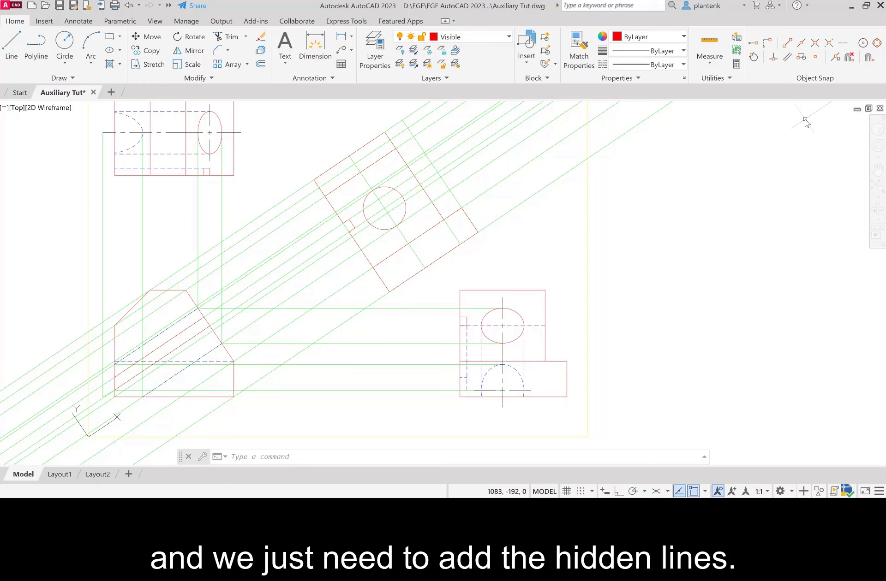
On the Hidden layer, draw a line across the upper outline along the construction line projected from the front view's upper-left corner
click(509, 38)
click(458, 121)
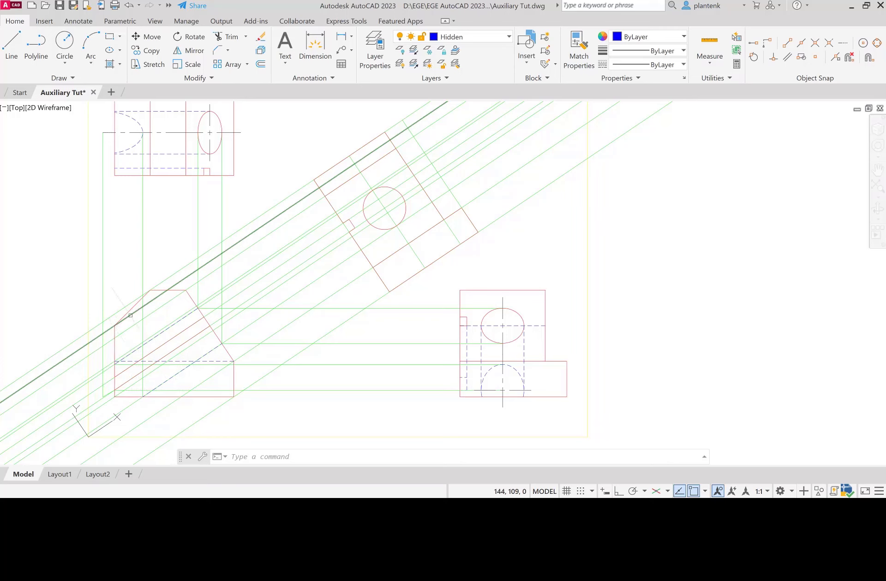
click(10, 41)
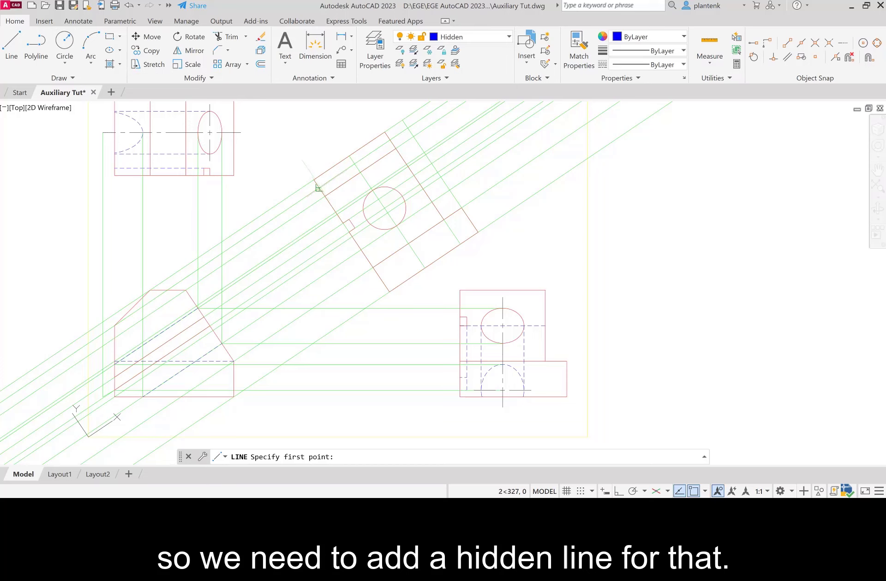
click(318, 188)
click(389, 139)
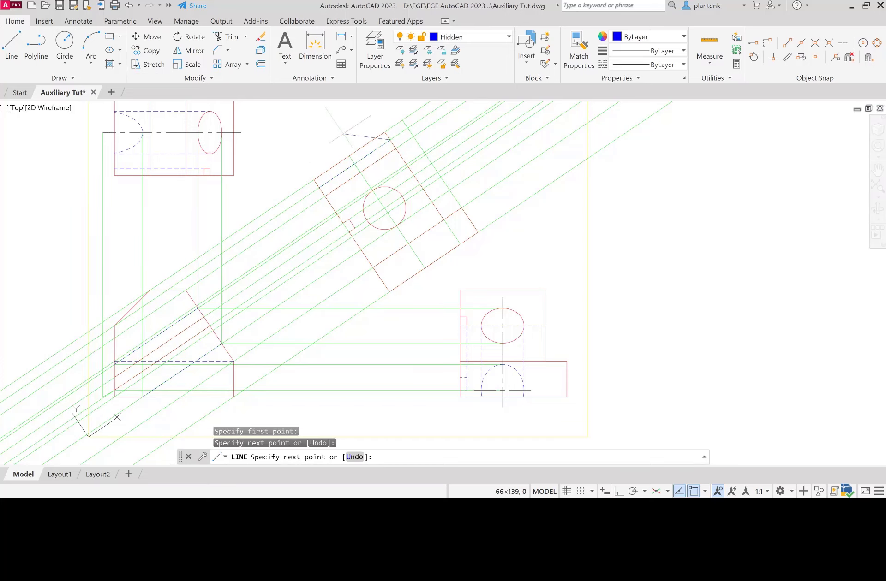
key(Return)
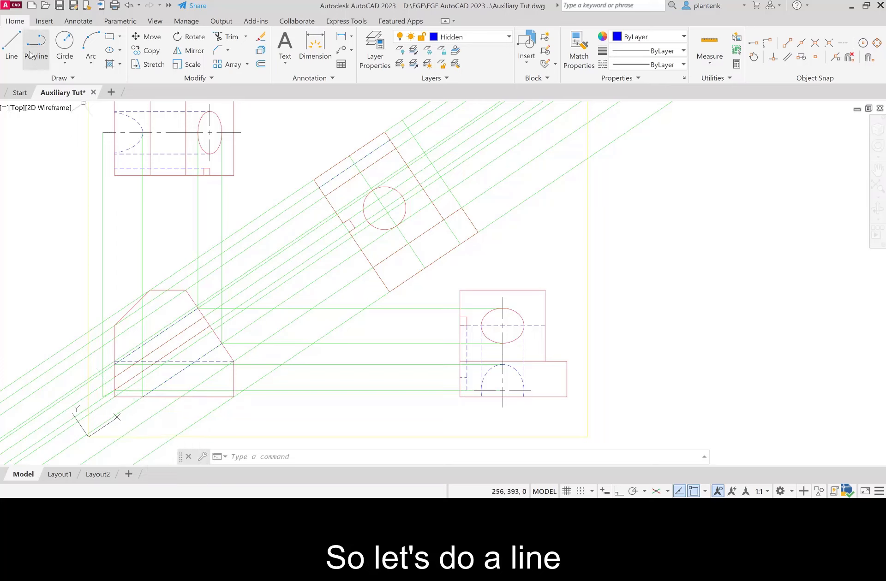
Draw hidden lines from the nearer edge to the circle and from the circle to the farther edge, along the front view's bottom-left corner projection
click(12, 46)
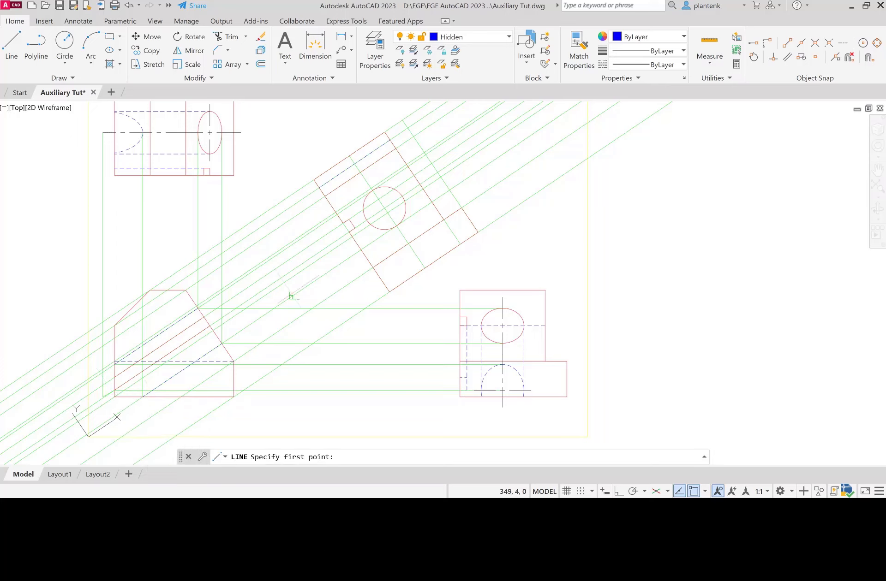
click(352, 236)
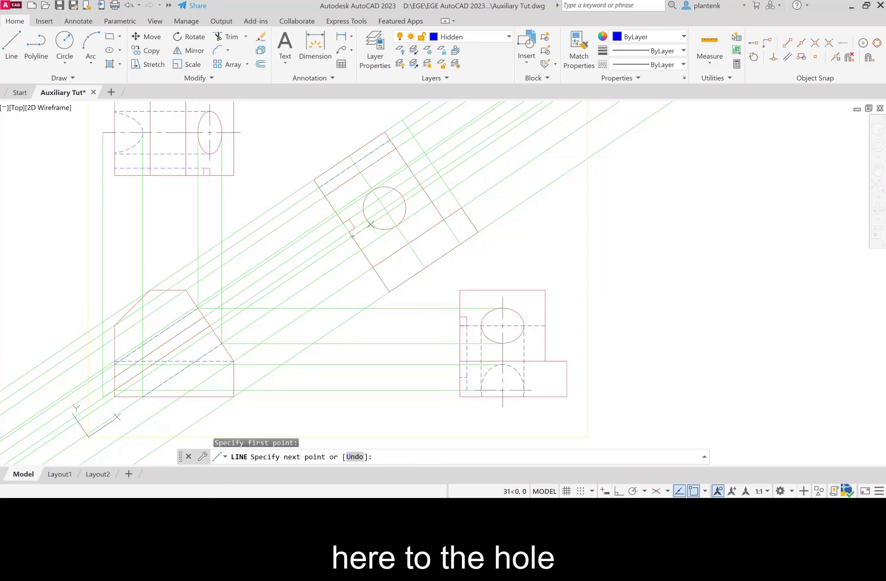
click(352, 236)
key(Return)
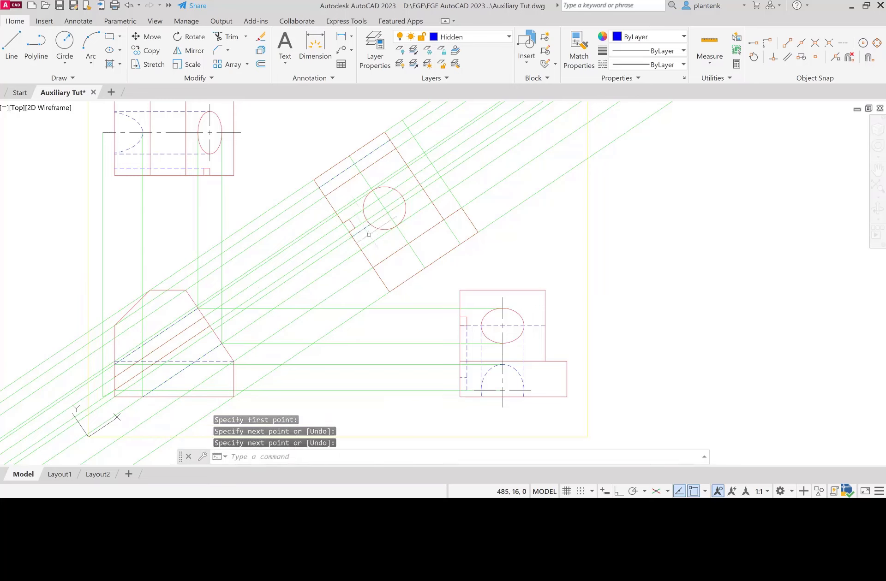
click(17, 49)
click(405, 201)
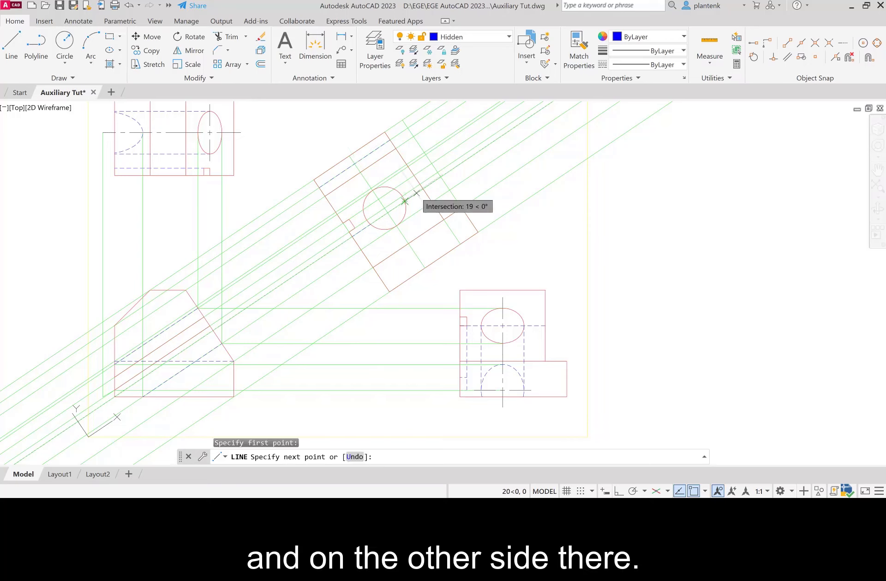
click(423, 188)
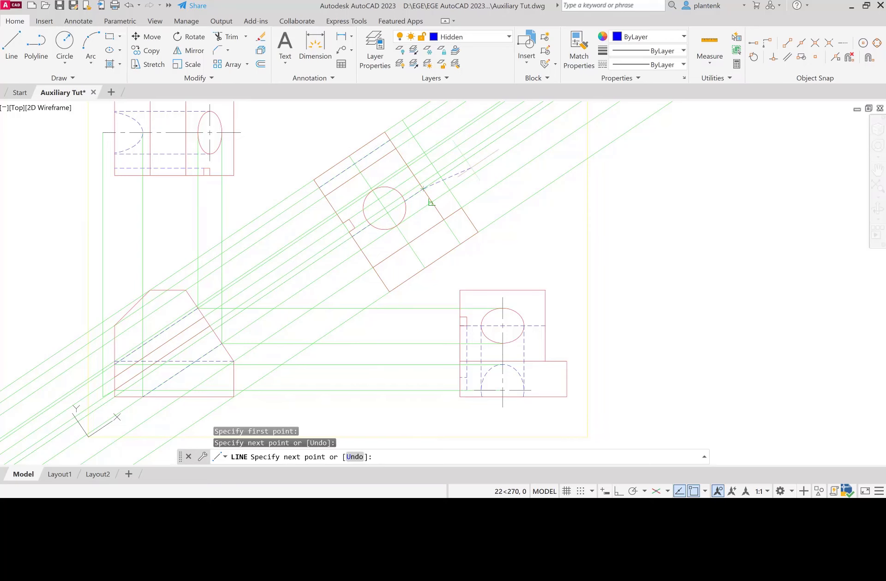
key(Return)
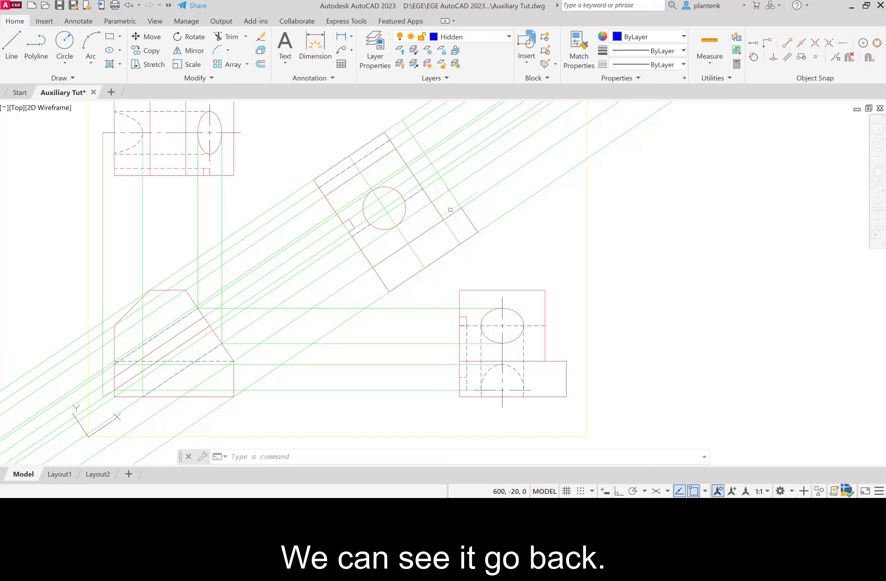
On the Visible layer, draw the auxiliary view's protruding outer edge along the outermost perpendicular construction line and close it back to the main block's farther edge
click(507, 36)
click(449, 146)
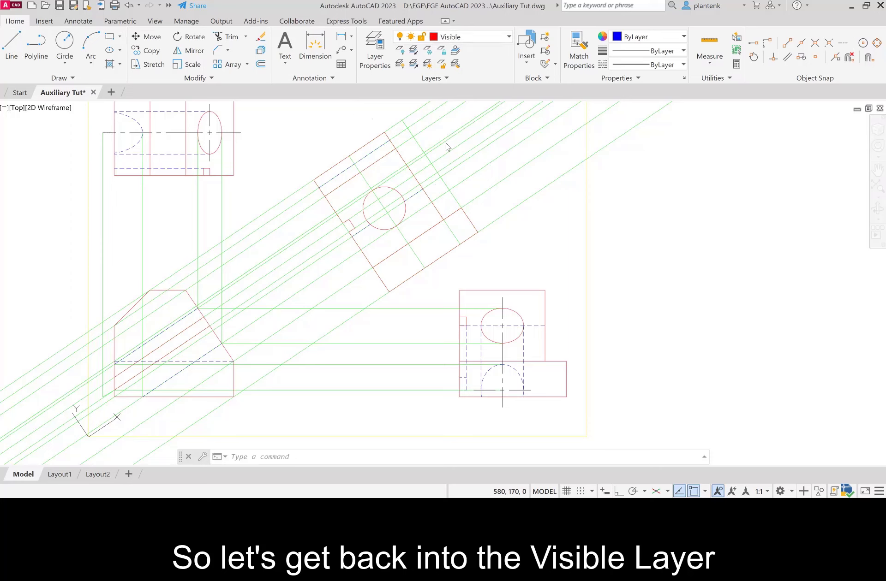
click(13, 43)
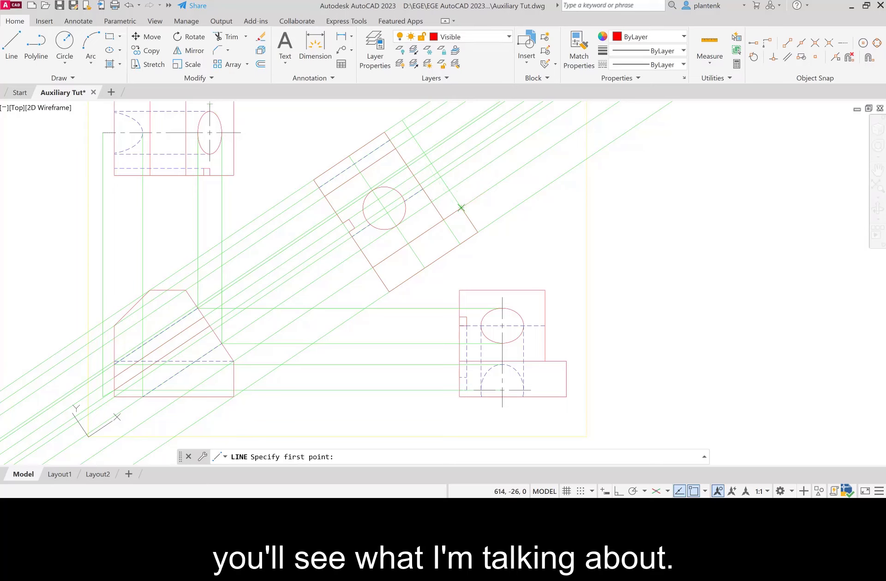
click(460, 208)
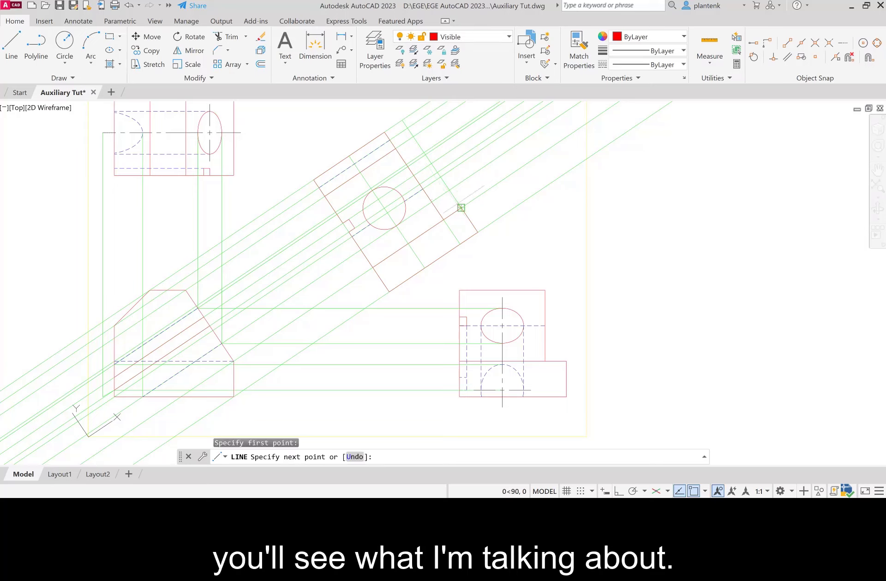
click(424, 152)
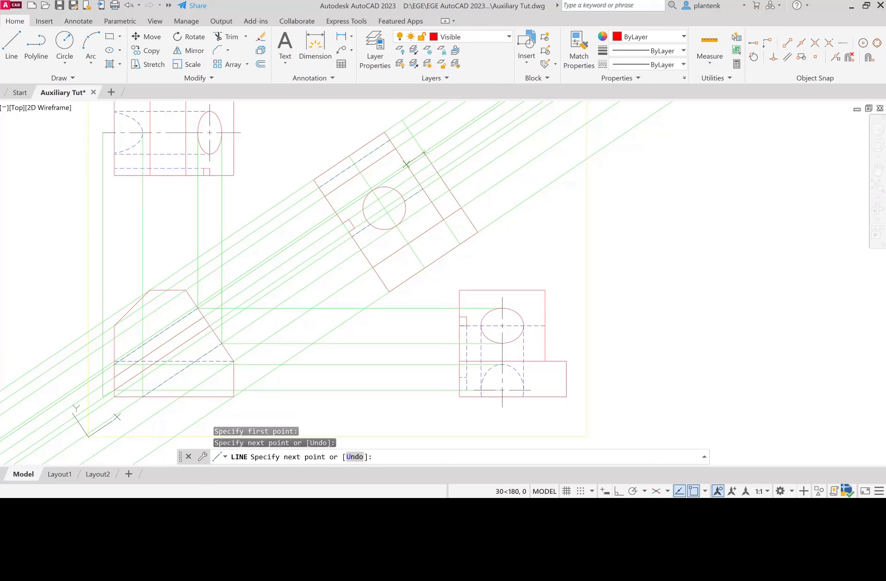
click(406, 164)
key(Return)
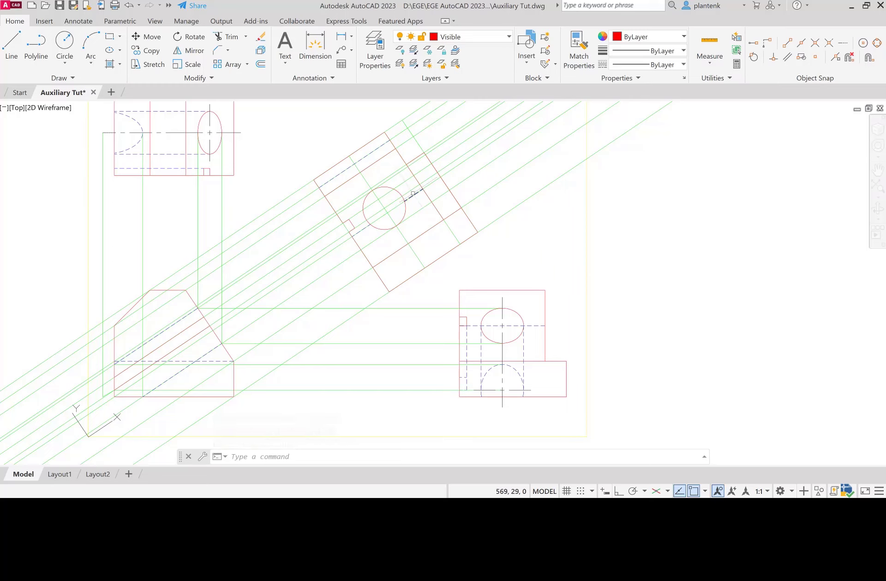
Stretch the hidden line beyond the circle so its far end reaches the protruding block's outer edge
click(414, 194)
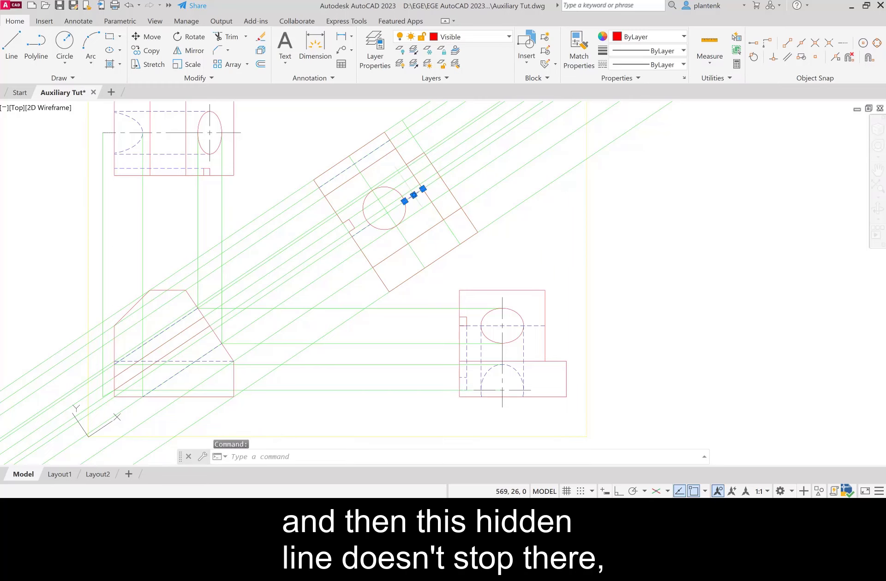
click(422, 189)
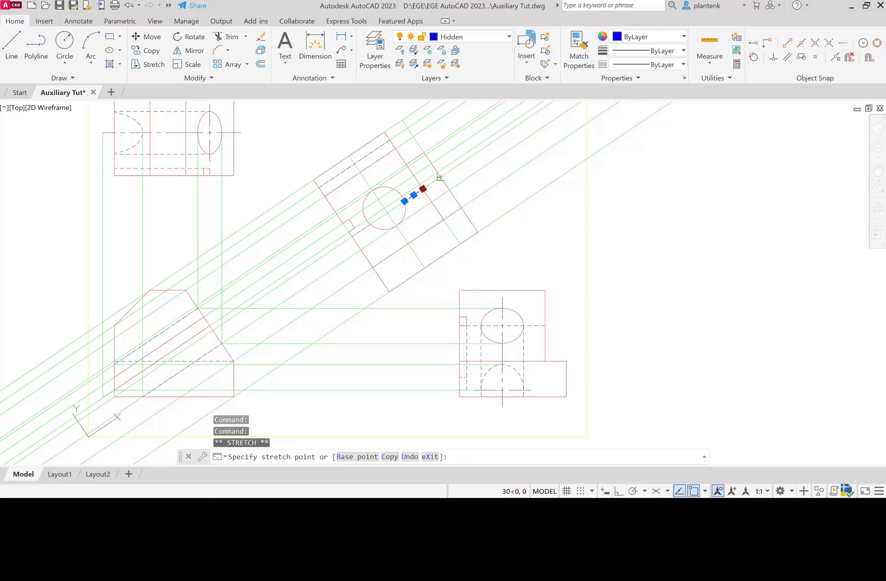
click(441, 177)
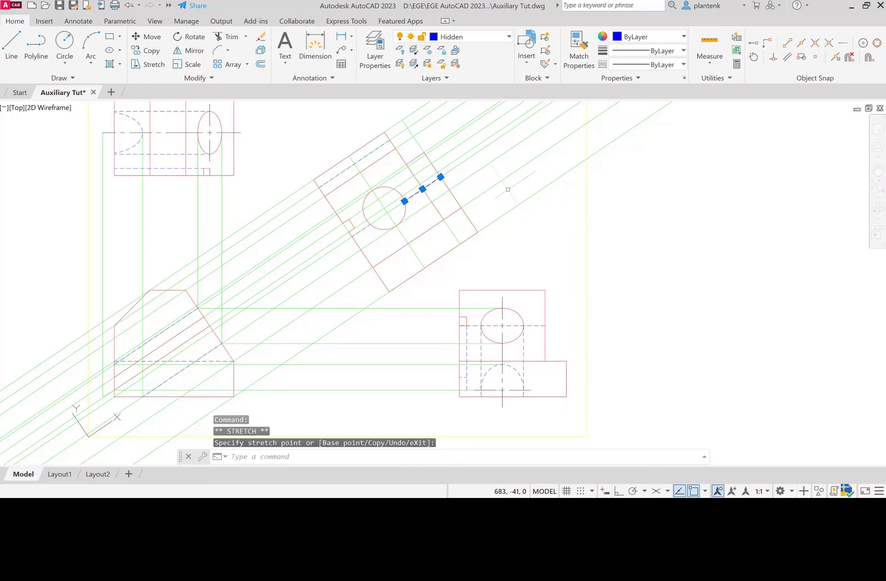
key(Escape)
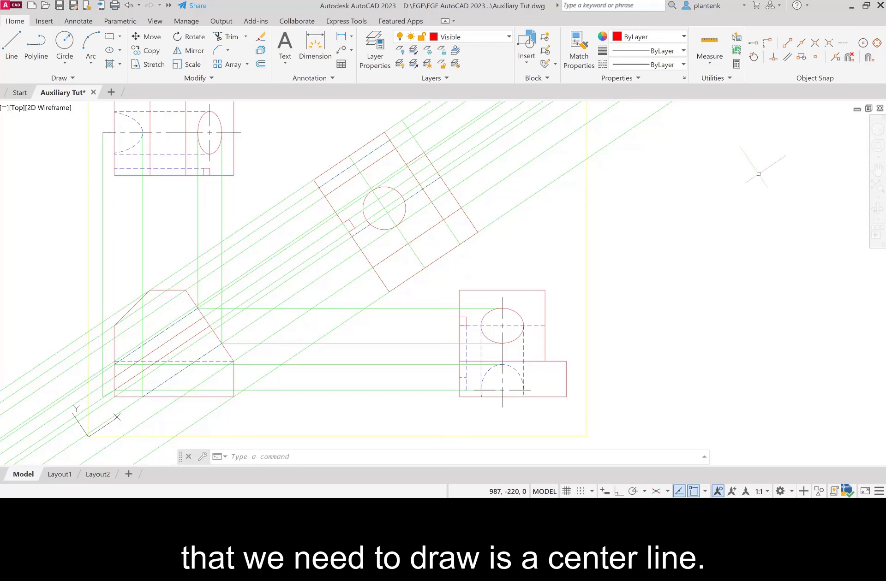
On the Center layer, add a center mark to the circle in the auxiliary view
click(509, 39)
click(454, 66)
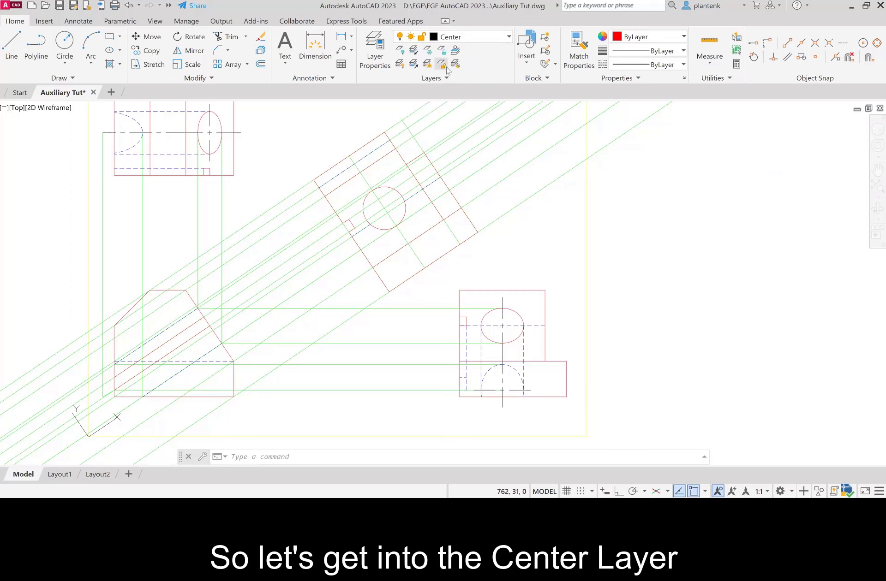
click(79, 23)
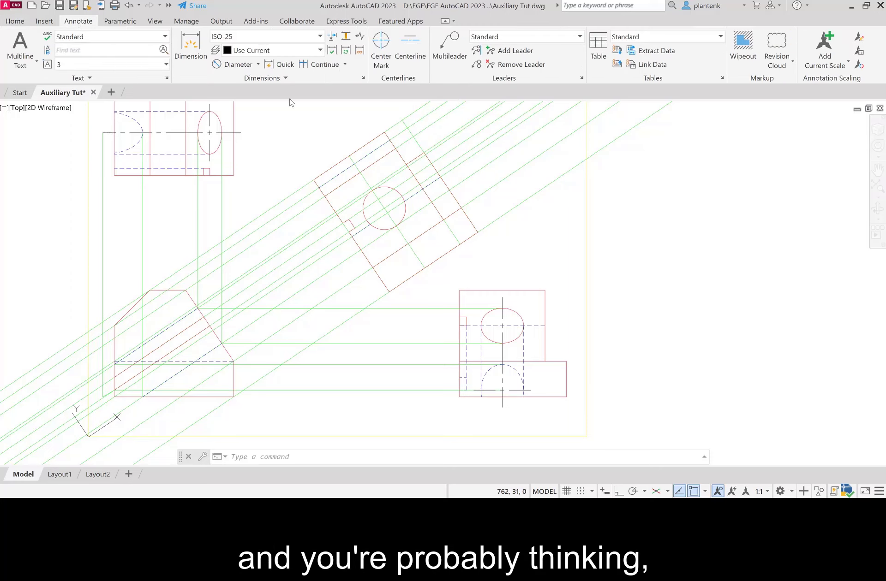
click(381, 42)
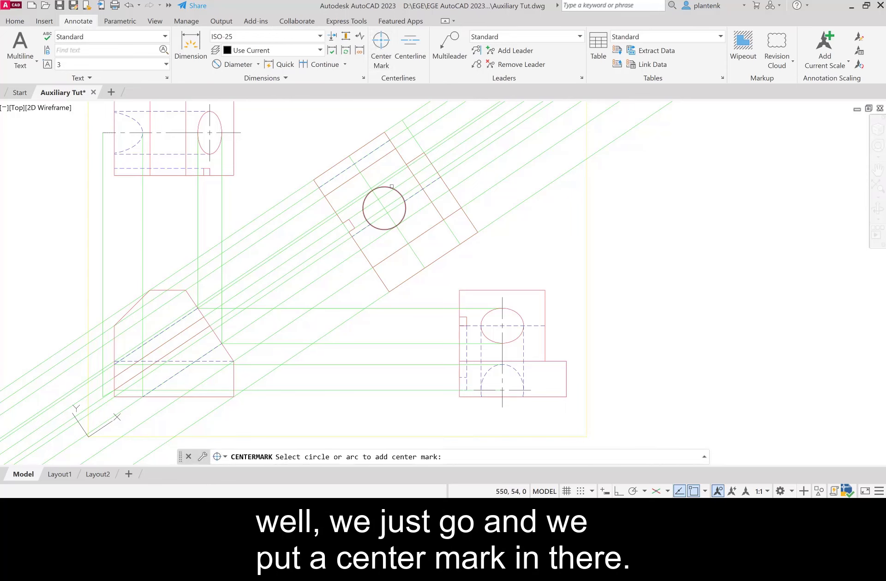
click(387, 187)
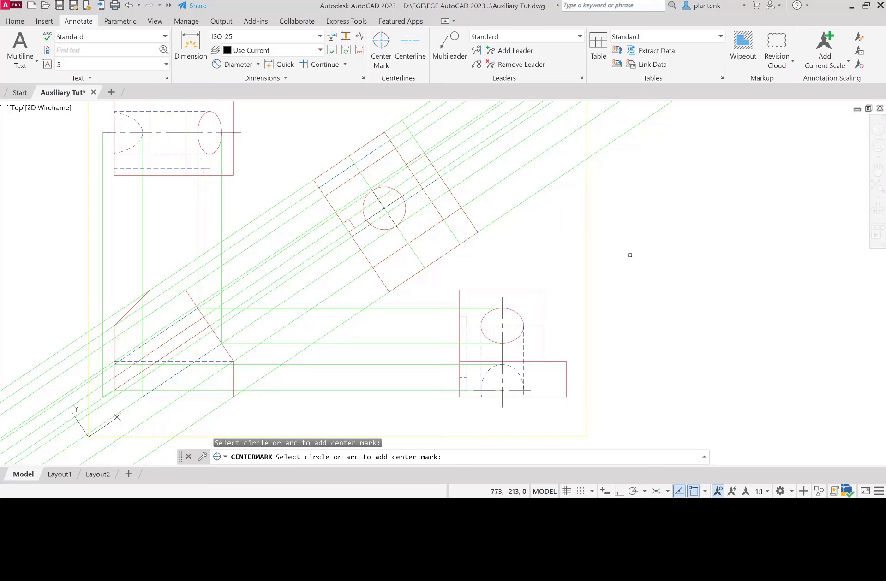
key(Return)
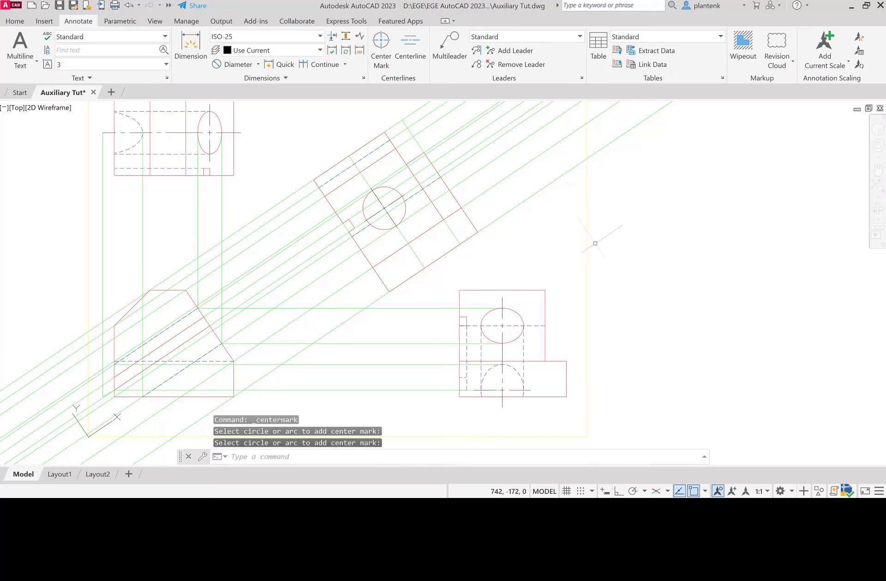
Turn off the Construction layer and bring all four views into sight
click(15, 21)
click(509, 37)
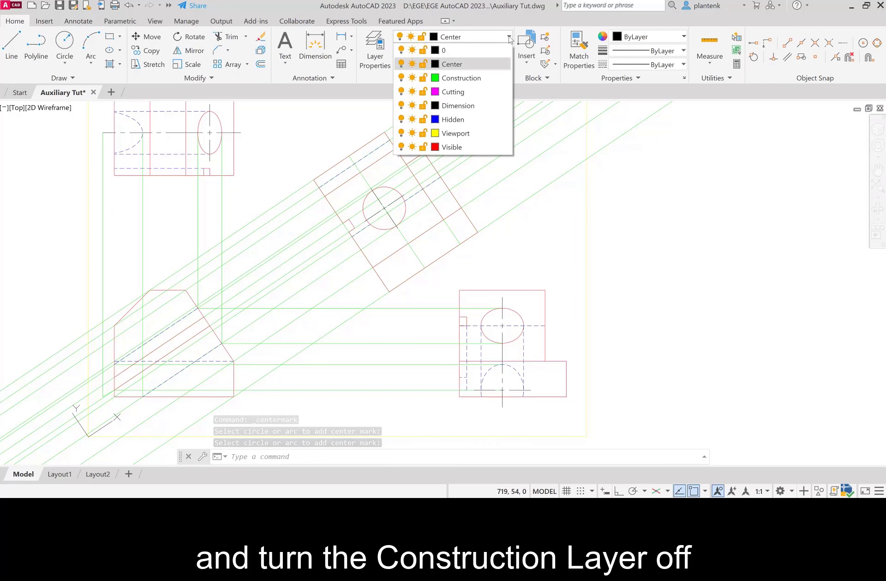
click(401, 78)
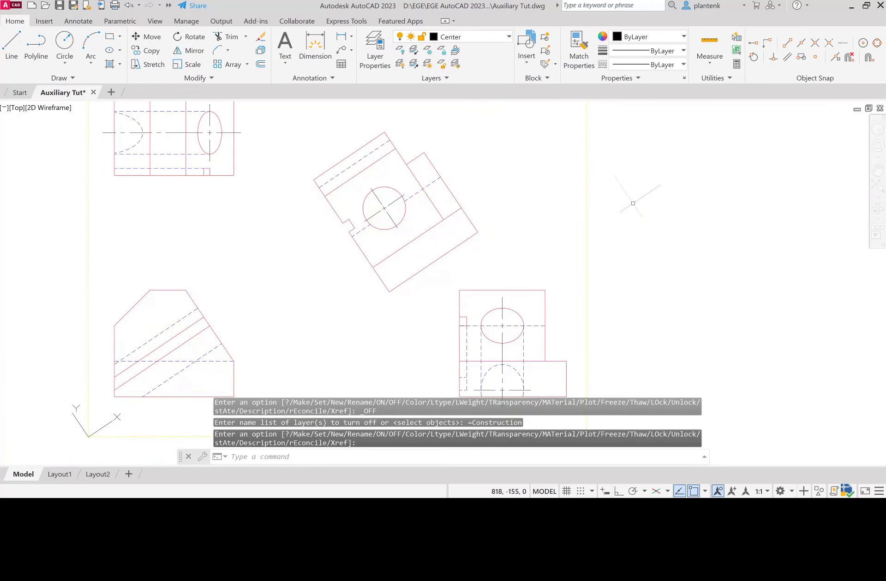
scroll(302, 296, up, 2)
scroll(302, 296, down, 4)
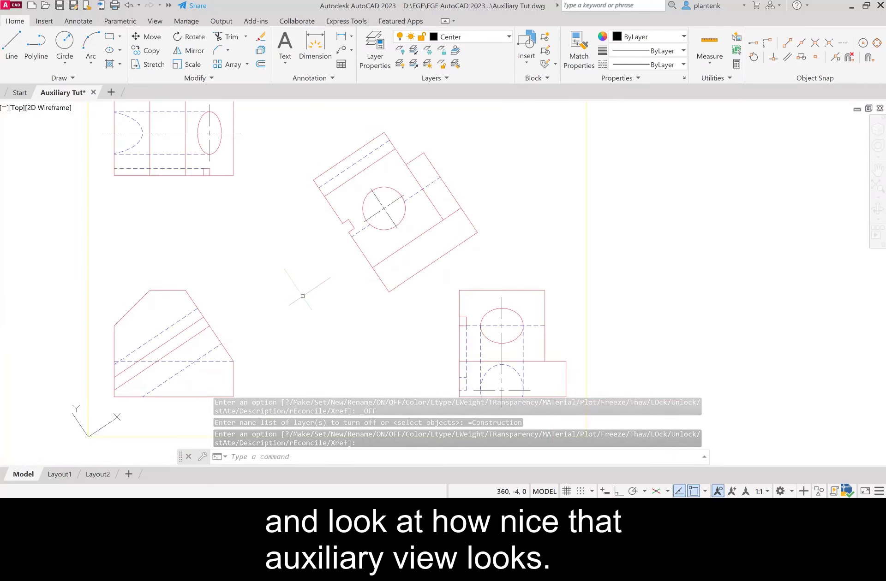
middle_drag(279, 302, 339, 285)
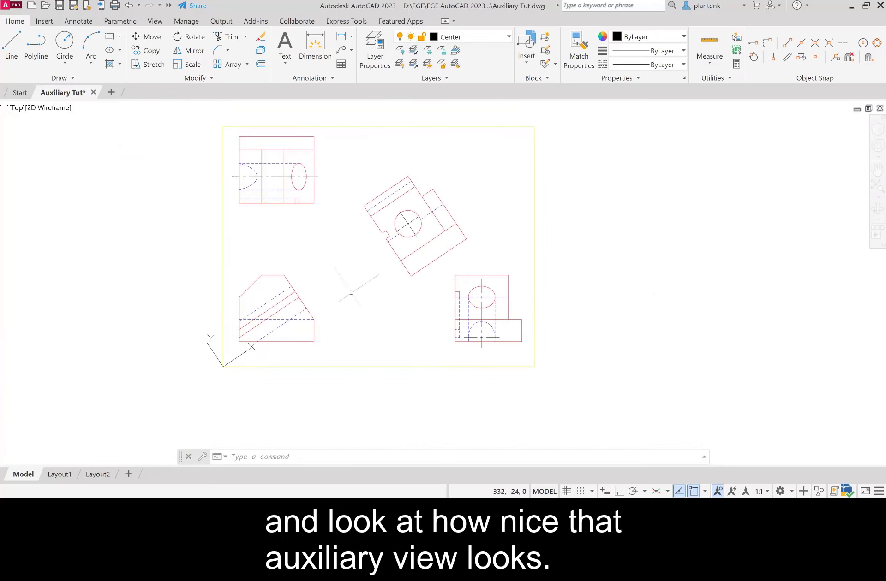